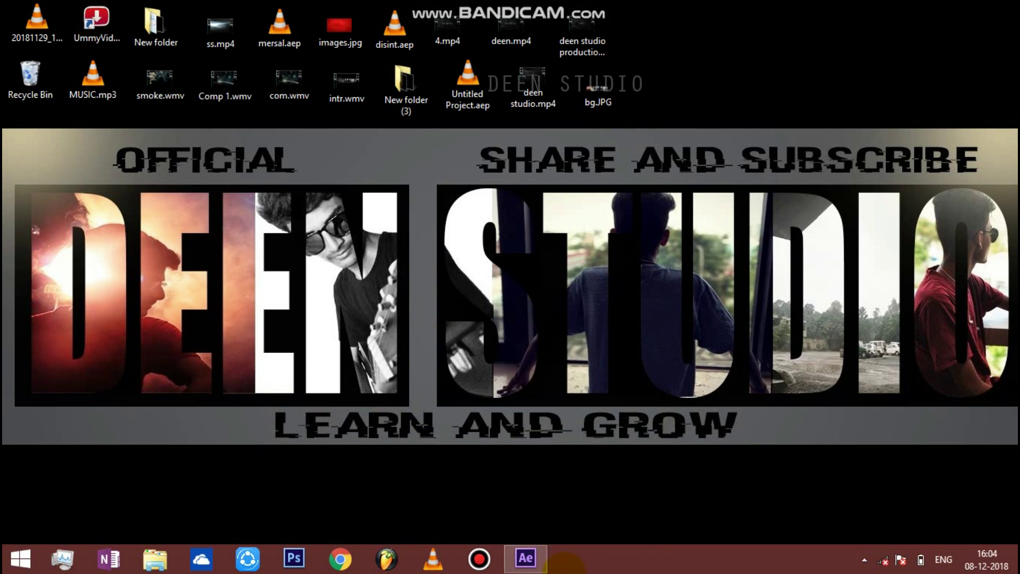
Step: Switch to After Effects and create composition Comp 1 with the HDTV 1080 29.97 preset and a 15-second duration
{"action": "mouse_move", "coordinate": [508, 569]}
{"action": "left_click", "coordinate": [521, 508]}
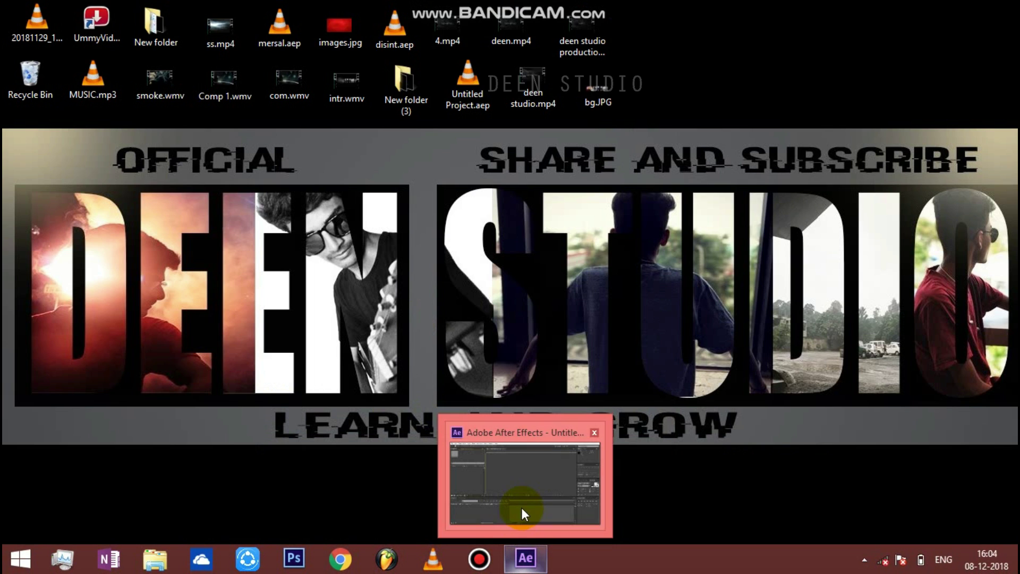
{"action": "key", "text": "ctrl+n"}
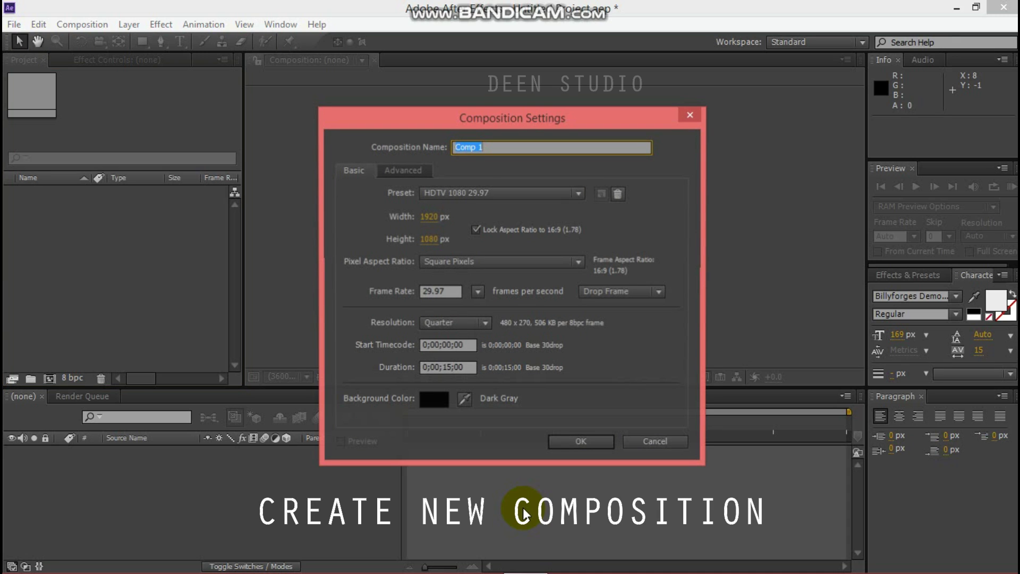
{"action": "double_click", "coordinate": [445, 368]}
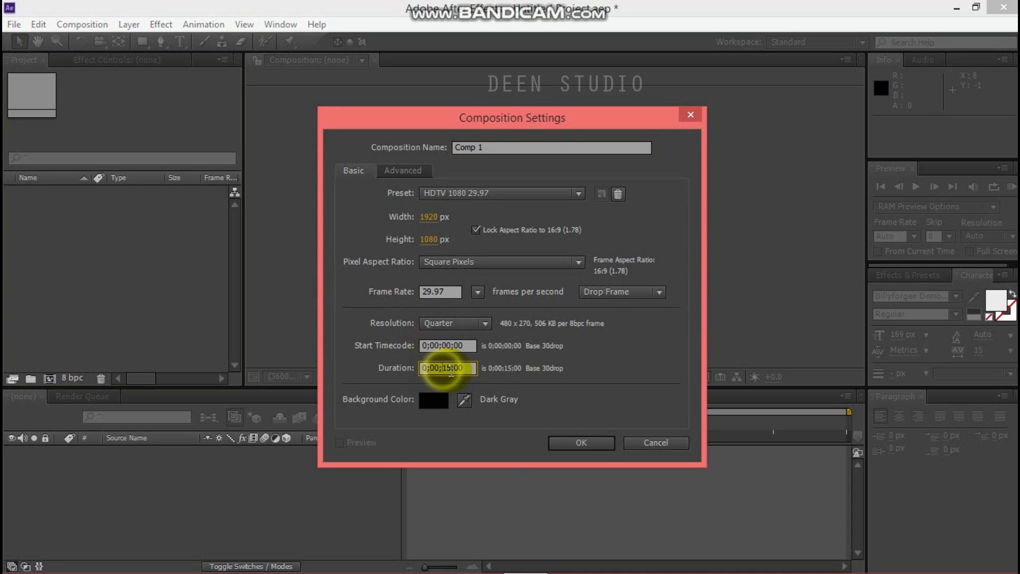
{"action": "left_click", "coordinate": [582, 443]}
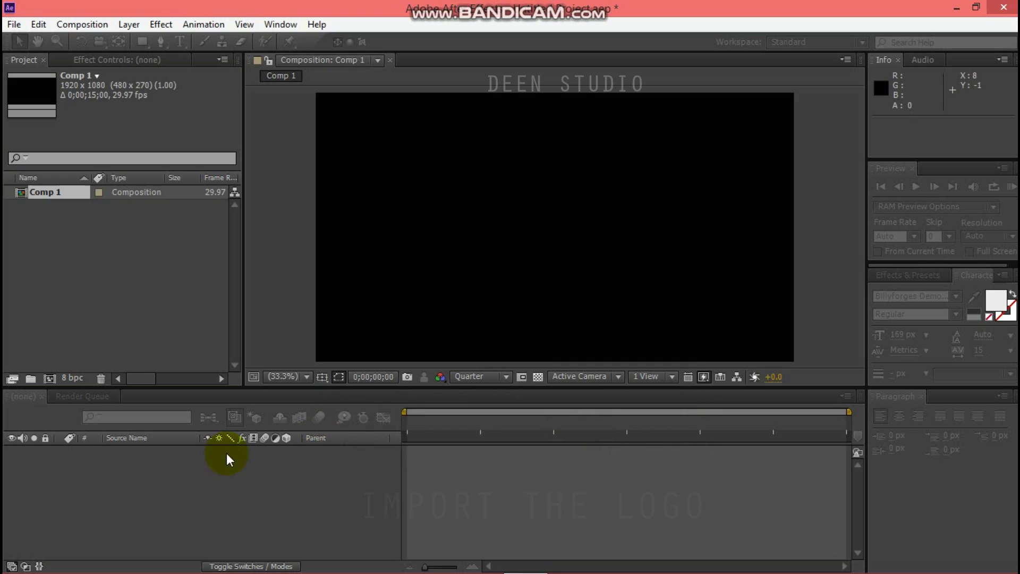
Step: Import the logo image bg.JPG from the desktop as footage
{"action": "right_click", "coordinate": [142, 241]}
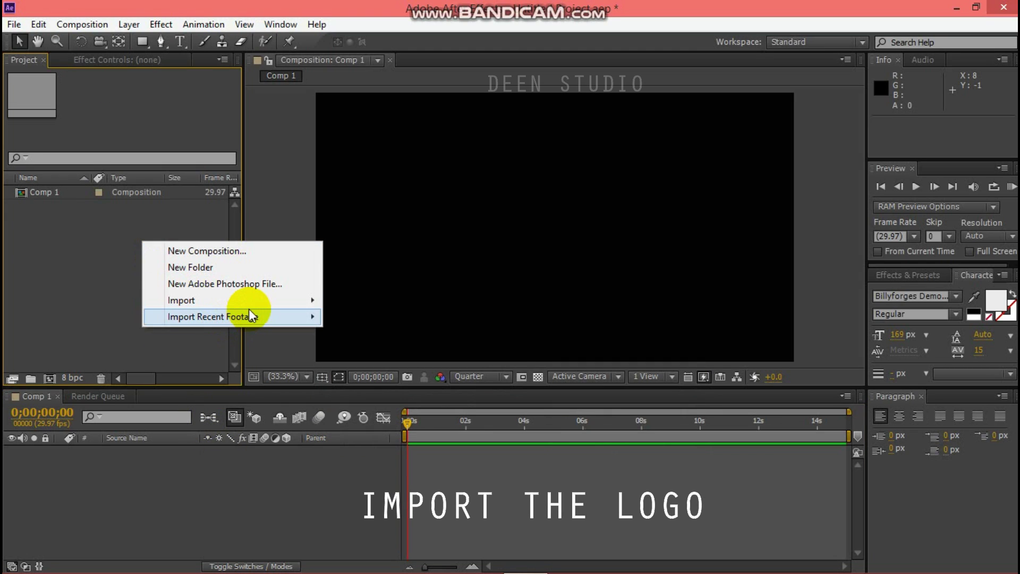
{"action": "mouse_move", "coordinate": [249, 301]}
{"action": "left_click", "coordinate": [361, 298]}
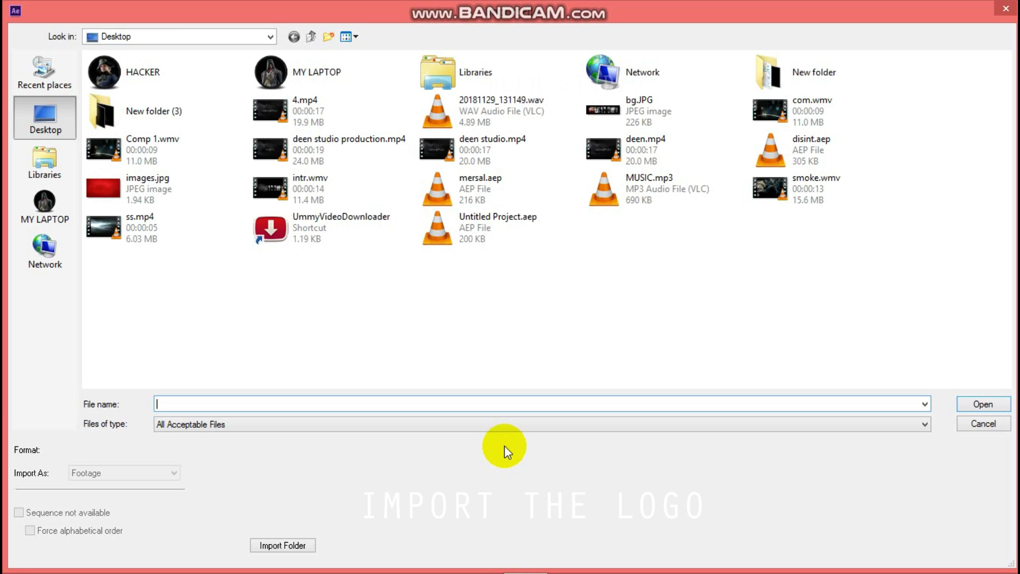
{"action": "left_click", "coordinate": [668, 109]}
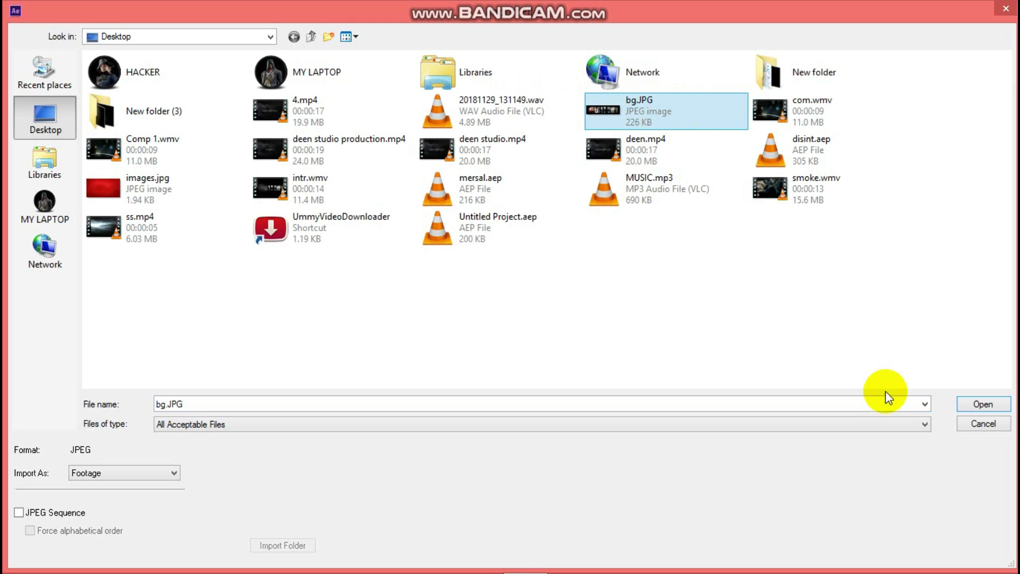
{"action": "left_click", "coordinate": [978, 404]}
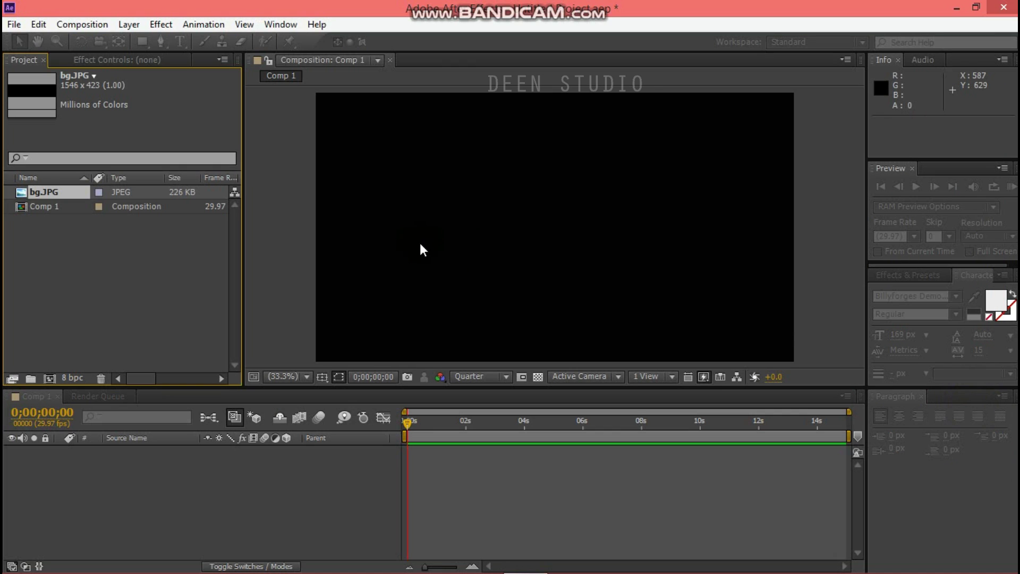
Step: Add bg.JPG to the Comp 1 timeline as a layer
{"action": "left_click", "coordinate": [83, 262]}
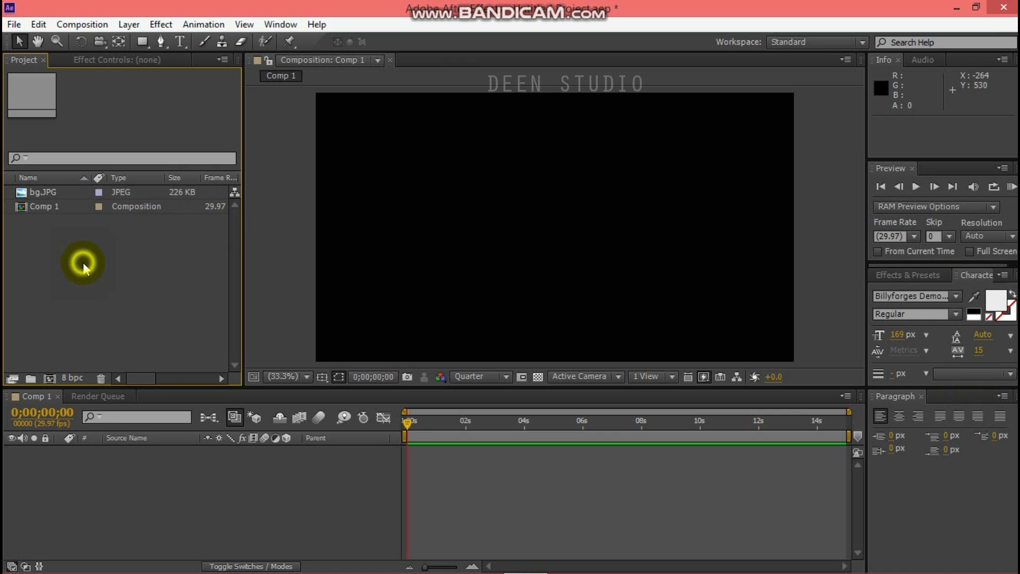
{"action": "left_click", "coordinate": [59, 195]}
{"action": "left_click_drag", "start_coordinate": [59, 193], "coordinate": [121, 467]}
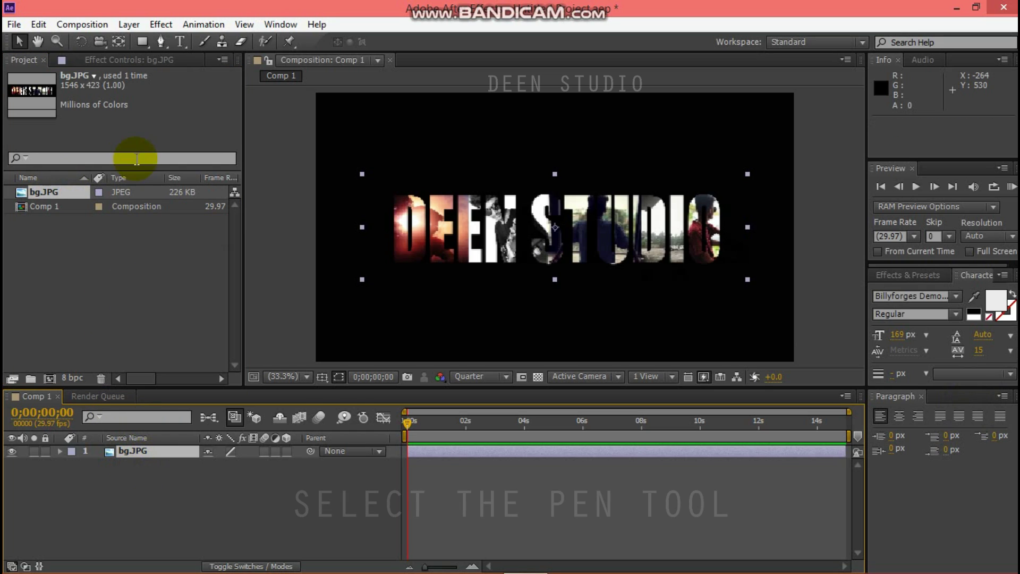
Step: Draw a tall four-point mask with the Pen tool on the bg.JPG layer, just left of the logo text, and straighten its upper-right corner
{"action": "left_click", "coordinate": [161, 41]}
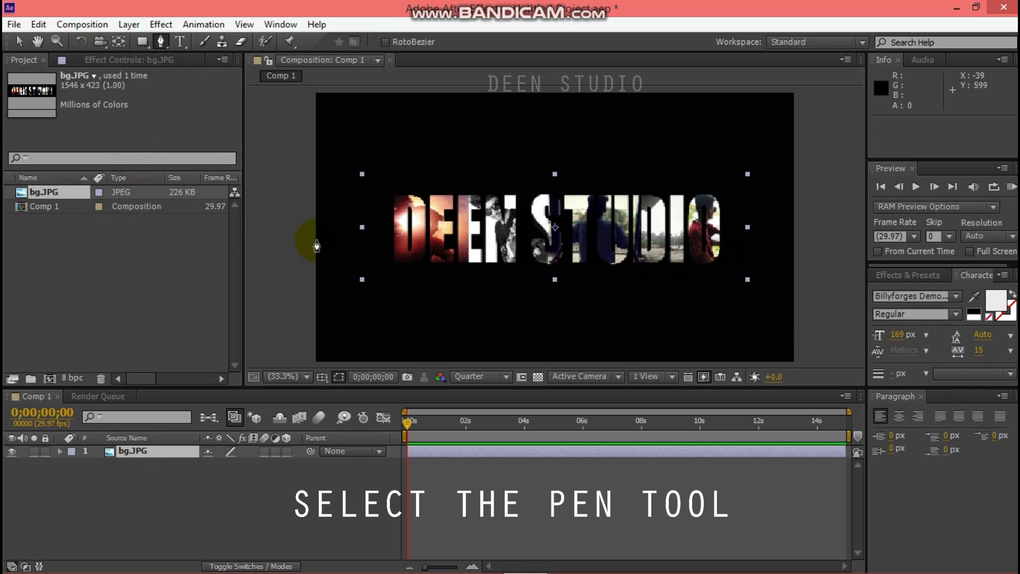
{"action": "left_click", "coordinate": [320, 141]}
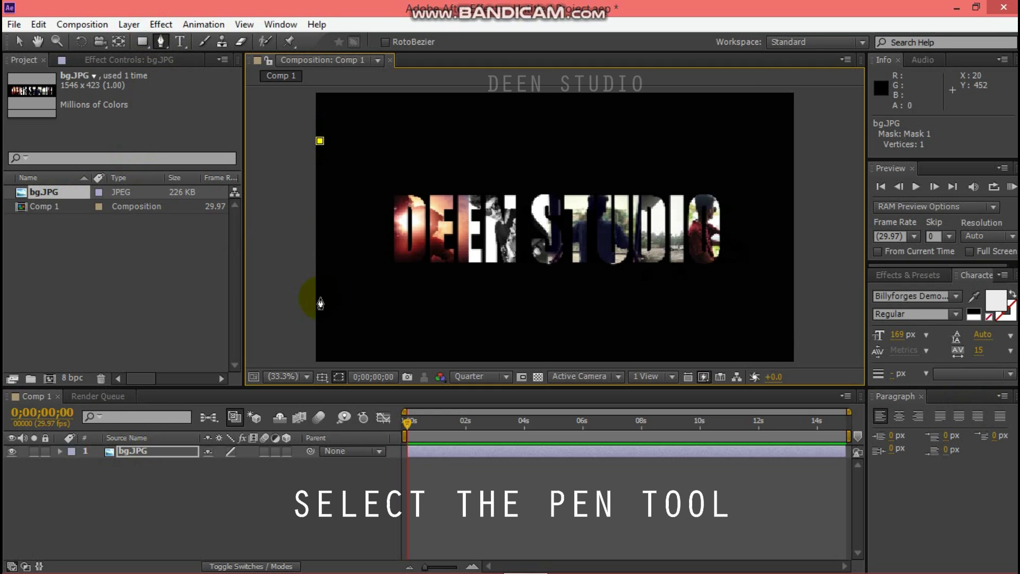
{"action": "left_click", "coordinate": [319, 307]}
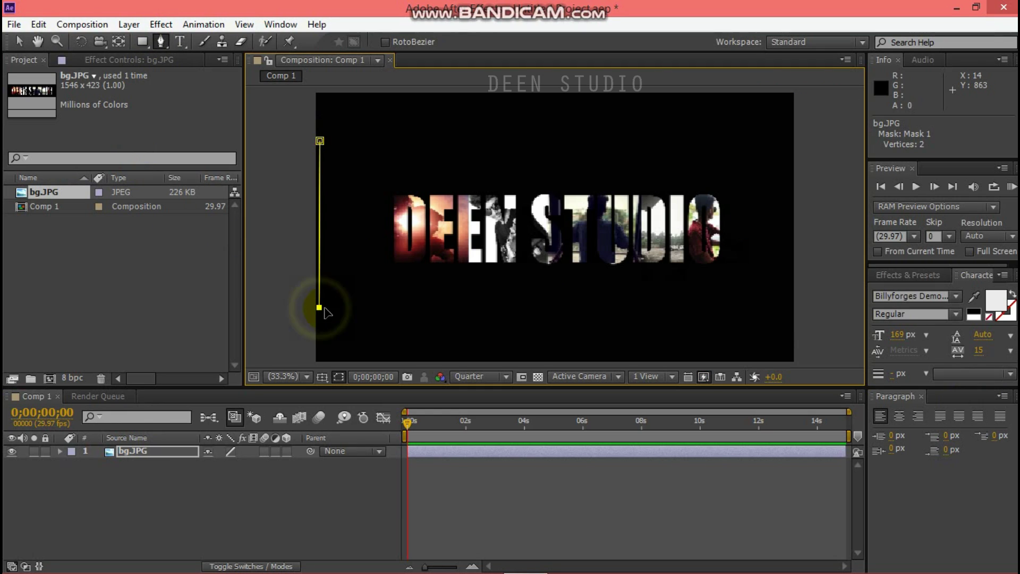
{"action": "left_click", "coordinate": [387, 309]}
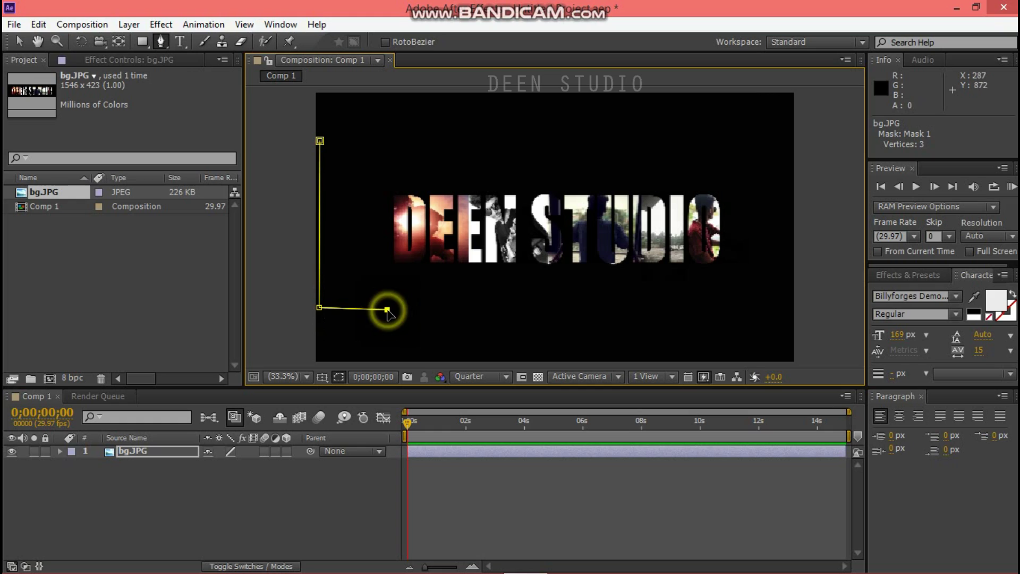
{"action": "left_click", "coordinate": [381, 137]}
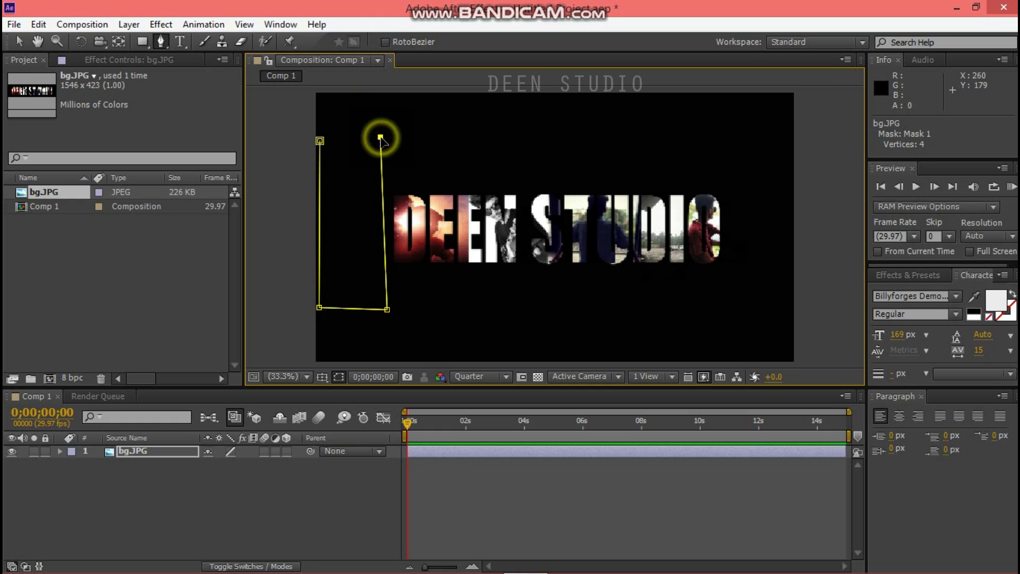
{"action": "left_click", "coordinate": [320, 142]}
{"action": "left_click_drag", "start_coordinate": [381, 137], "coordinate": [388, 147]}
Step: Set a Mask Path keyframe for Mask 1 on the bg.JPG layer at 0 seconds
{"action": "left_click", "coordinate": [158, 451]}
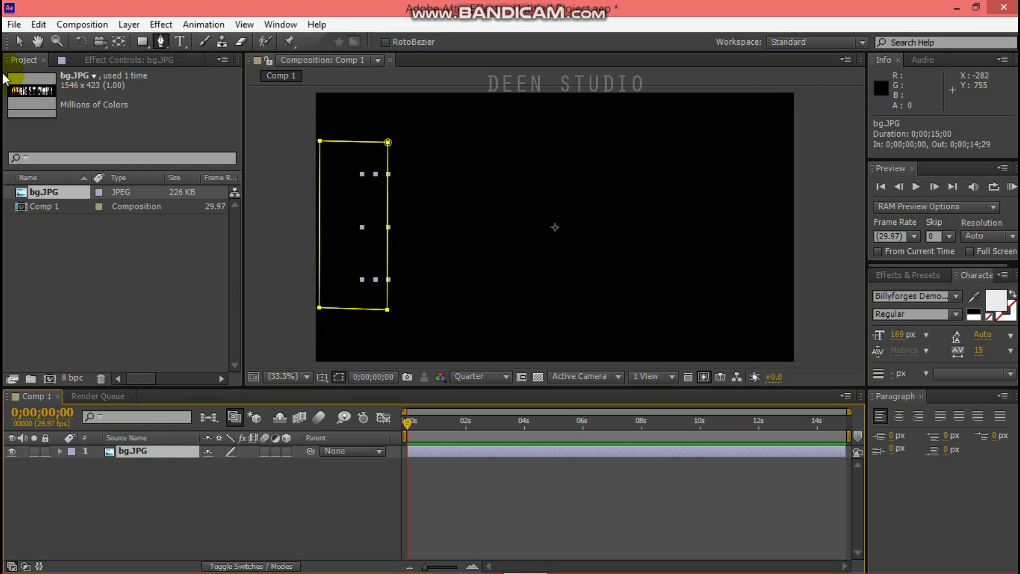
{"action": "left_click", "coordinate": [24, 40]}
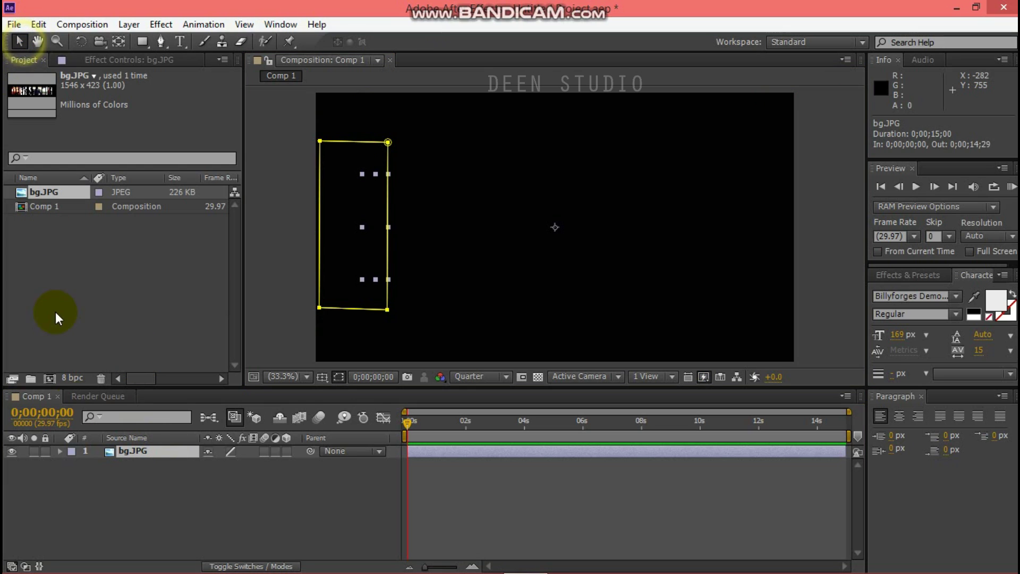
{"action": "left_click", "coordinate": [61, 452]}
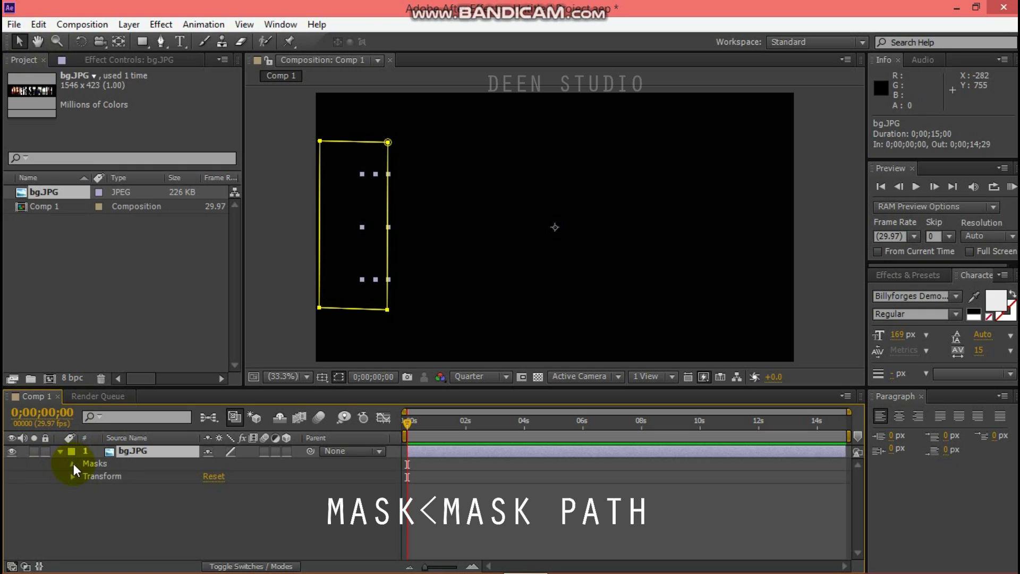
{"action": "left_click", "coordinate": [73, 463]}
{"action": "left_click", "coordinate": [81, 477]}
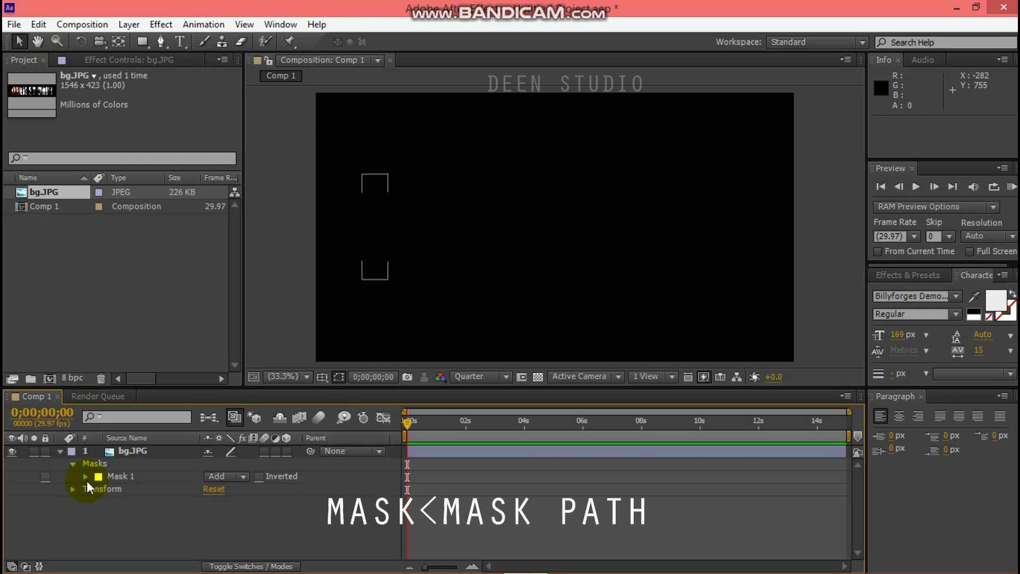
{"action": "left_click", "coordinate": [85, 478]}
{"action": "left_click", "coordinate": [111, 490]}
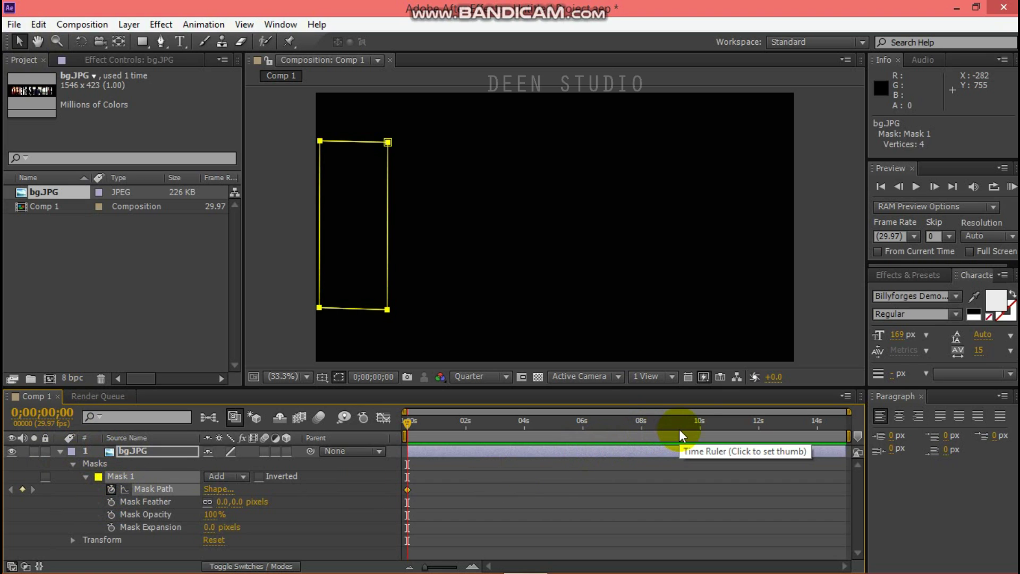
Step: Keyframe the mask at 0;00;10;00 by moving it across to the right edge of the frame, and return to the start
{"action": "left_click", "coordinate": [700, 430]}
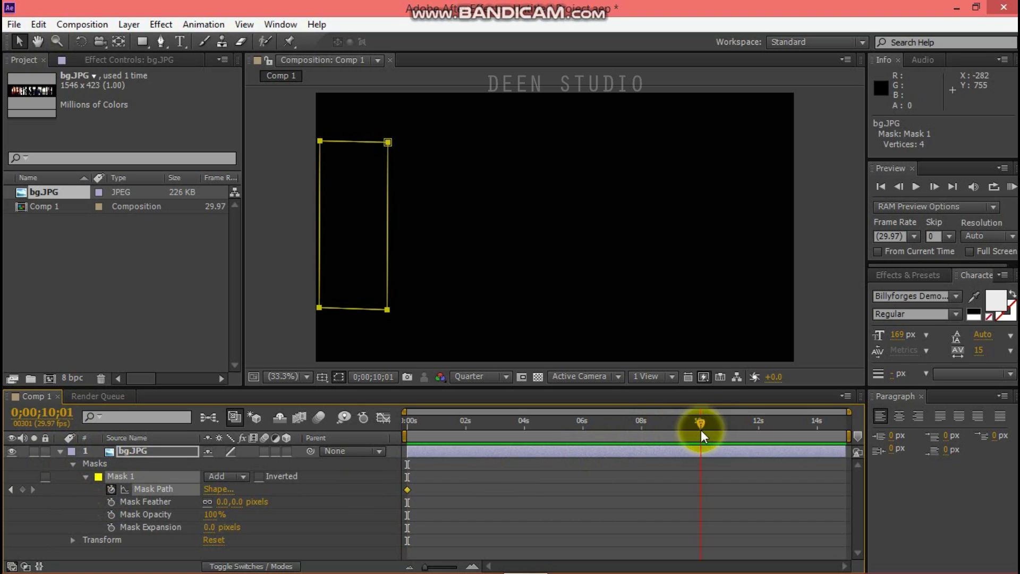
{"action": "left_click_drag", "start_coordinate": [700, 425], "coordinate": [702, 423]}
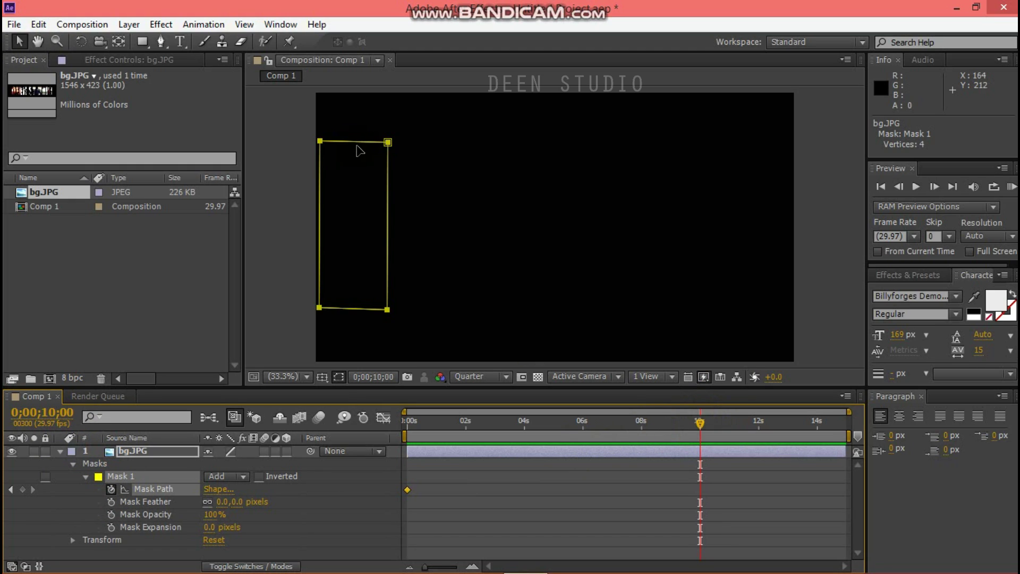
{"action": "left_click_drag", "start_coordinate": [360, 149], "coordinate": [792, 156]}
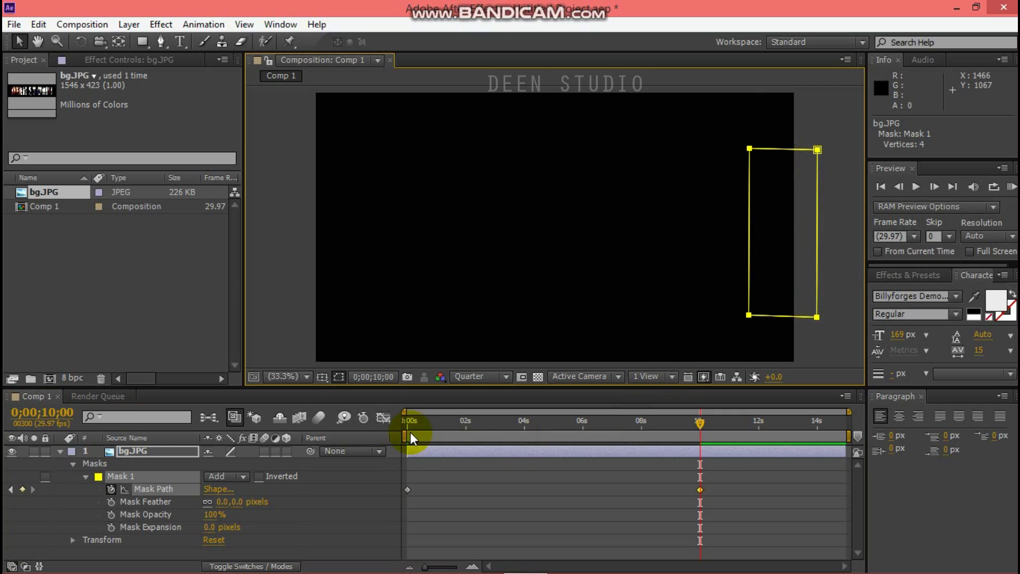
{"action": "left_click_drag", "start_coordinate": [415, 433], "coordinate": [391, 408]}
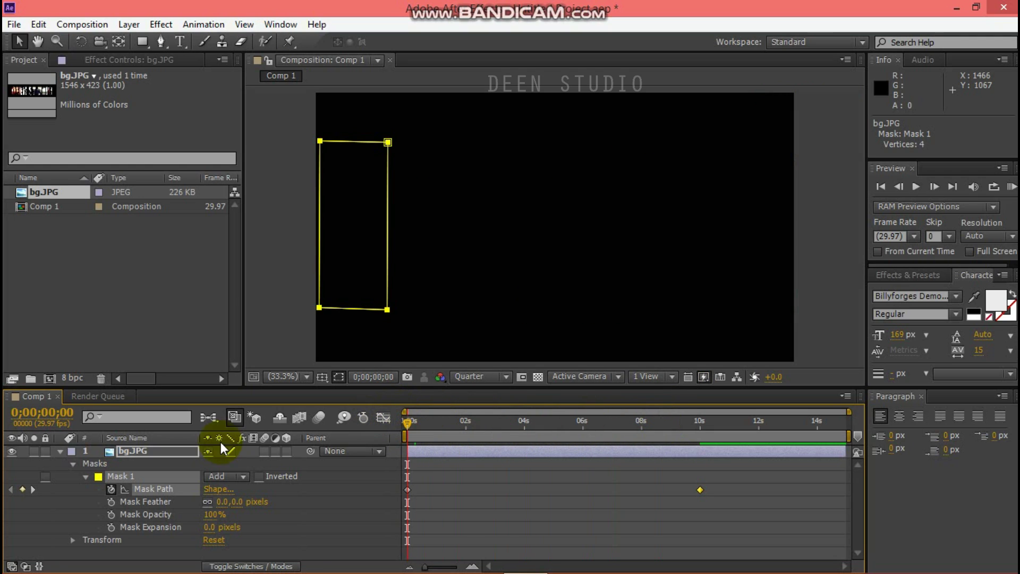
Step: Pre-compose the masked bg.JPG layer as bg.JPG Comp 1, moving all attributes into the new composition
{"action": "left_click", "coordinate": [86, 476]}
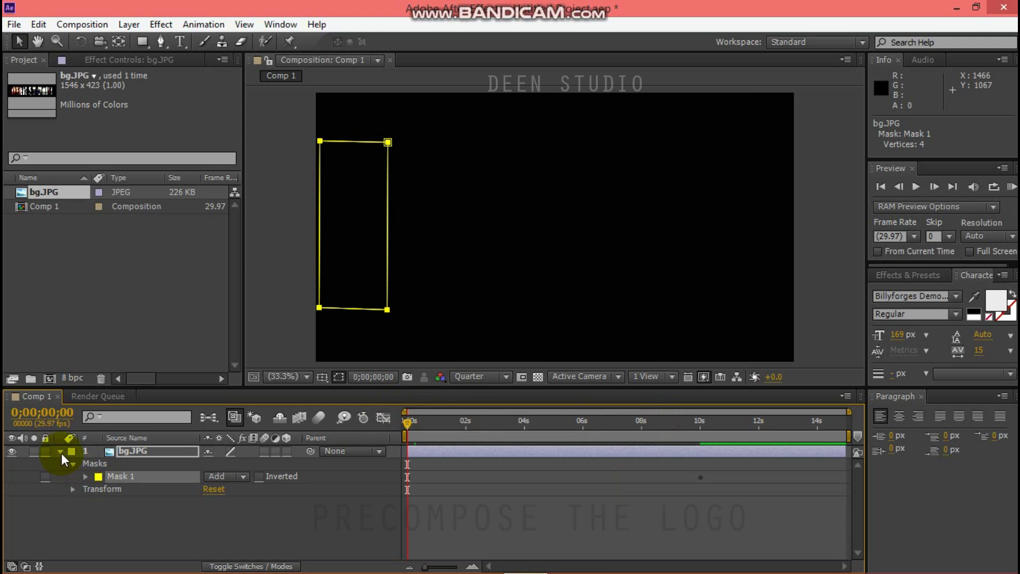
{"action": "left_click", "coordinate": [60, 451]}
{"action": "left_click", "coordinate": [137, 491]}
{"action": "left_click", "coordinate": [143, 452]}
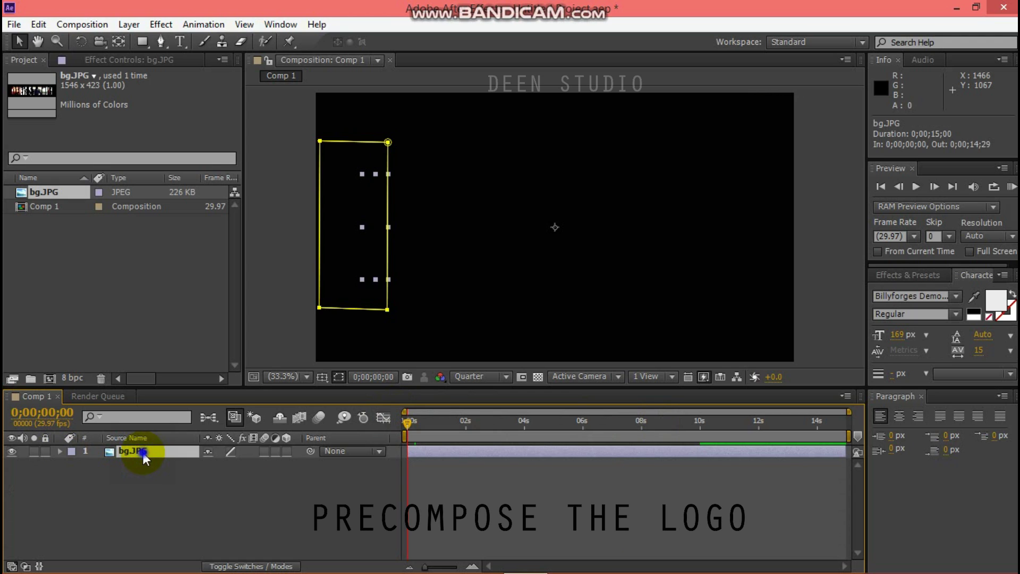
{"action": "right_click", "coordinate": [144, 456]}
{"action": "left_click", "coordinate": [206, 480]}
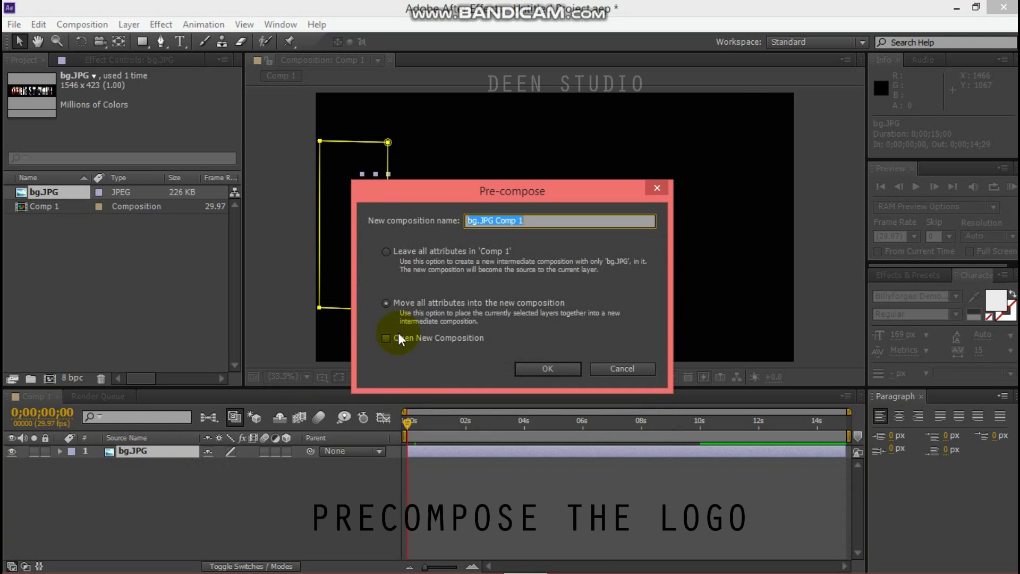
{"action": "left_click", "coordinate": [386, 304]}
{"action": "left_click", "coordinate": [546, 369]}
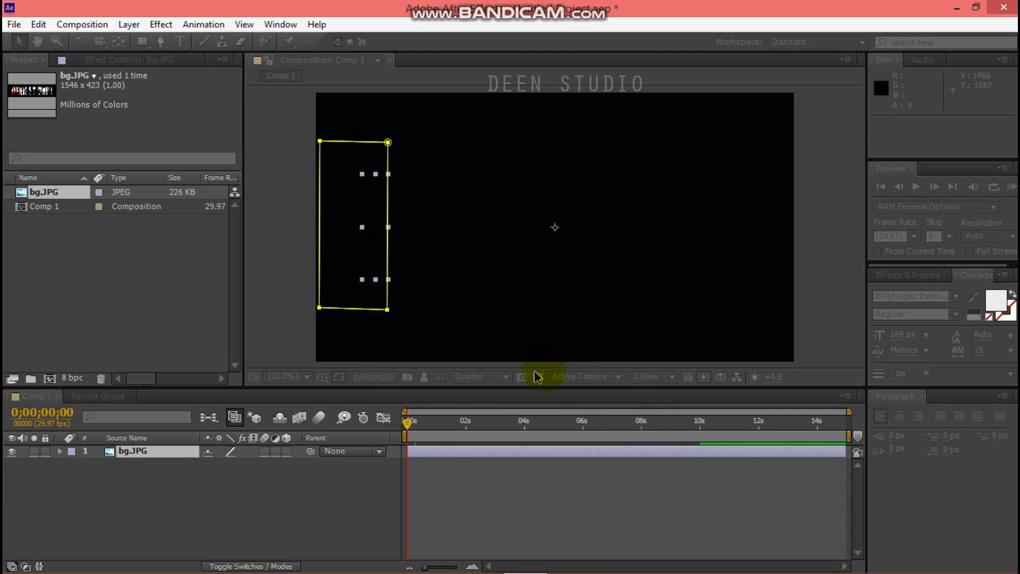
Step: Add a second copy of bg.JPG to Comp 1 beneath the bg.JPG Comp 1 layer
{"action": "left_click", "coordinate": [252, 490]}
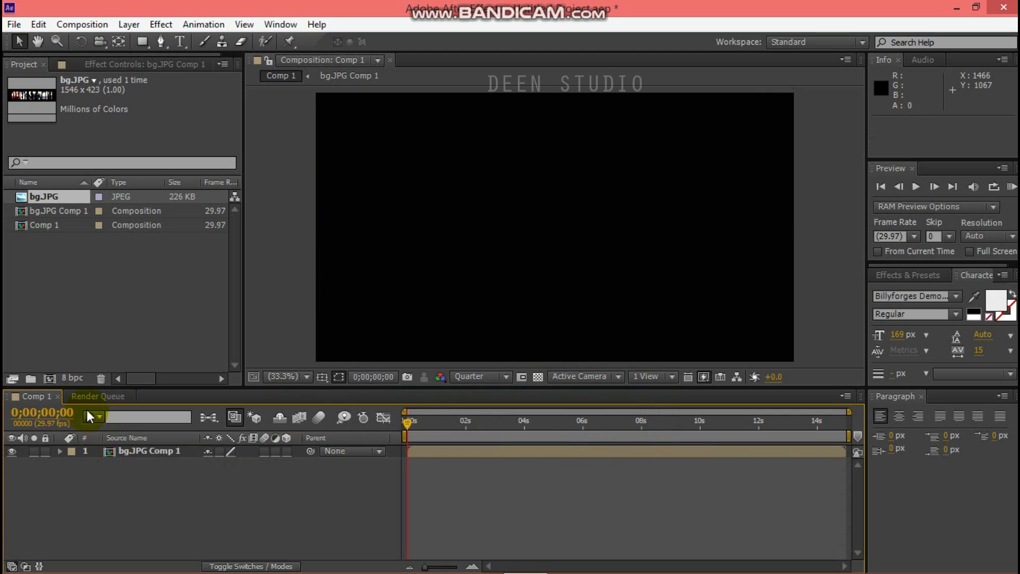
{"action": "left_click", "coordinate": [67, 275]}
{"action": "left_click_drag", "start_coordinate": [50, 196], "coordinate": [180, 480]}
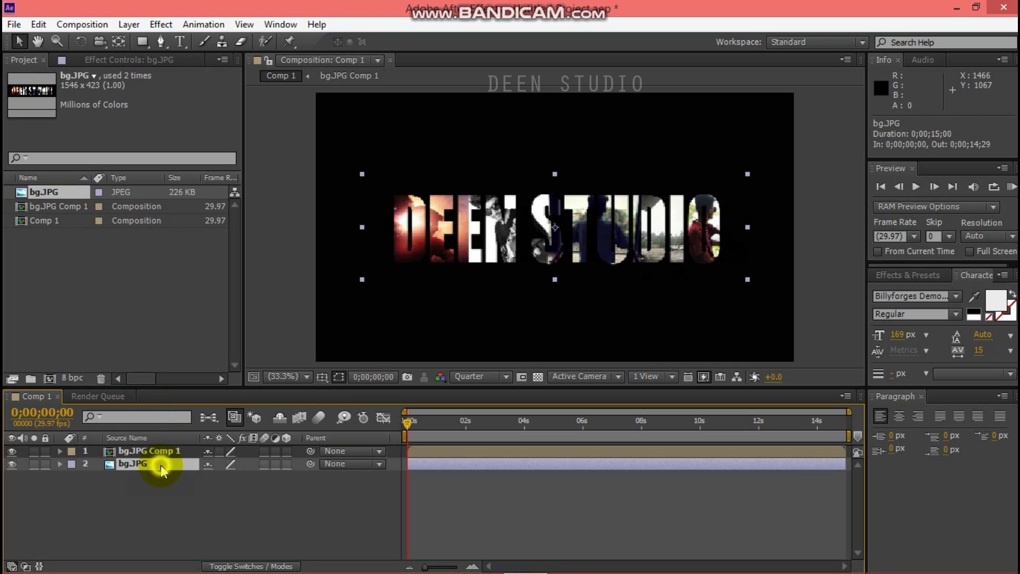
Step: Apply the Linear Wipe effect to the bg.JPG layer and keyframe its Transition Completion at 0% at the start
{"action": "left_click", "coordinate": [159, 25]}
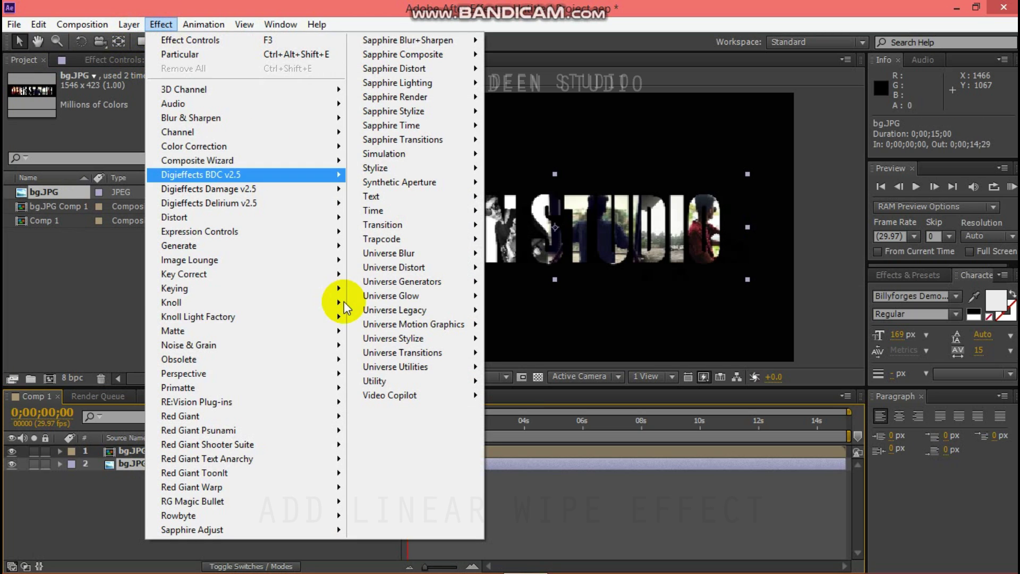
{"action": "mouse_move", "coordinate": [408, 223]}
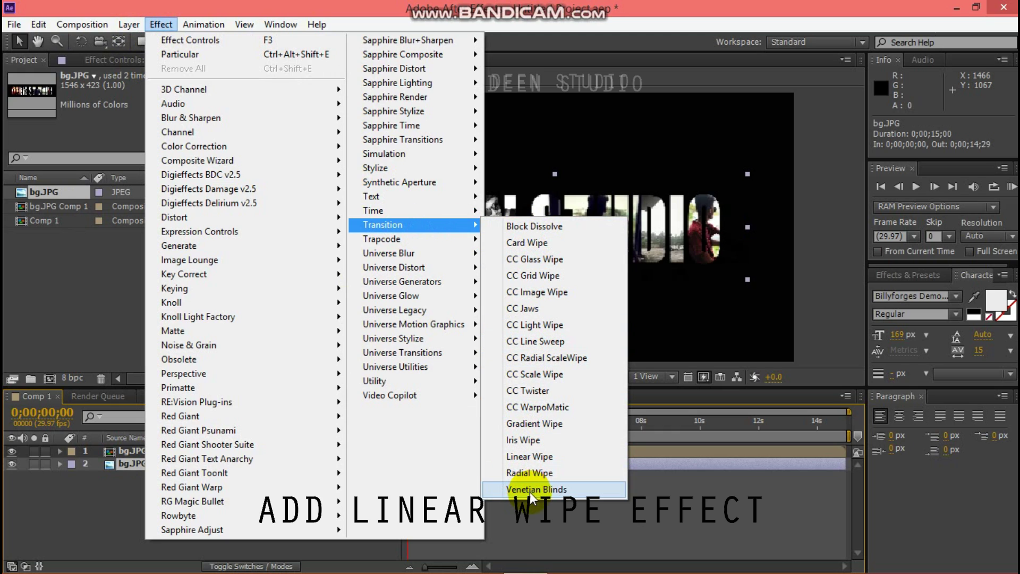
{"action": "left_click", "coordinate": [532, 457]}
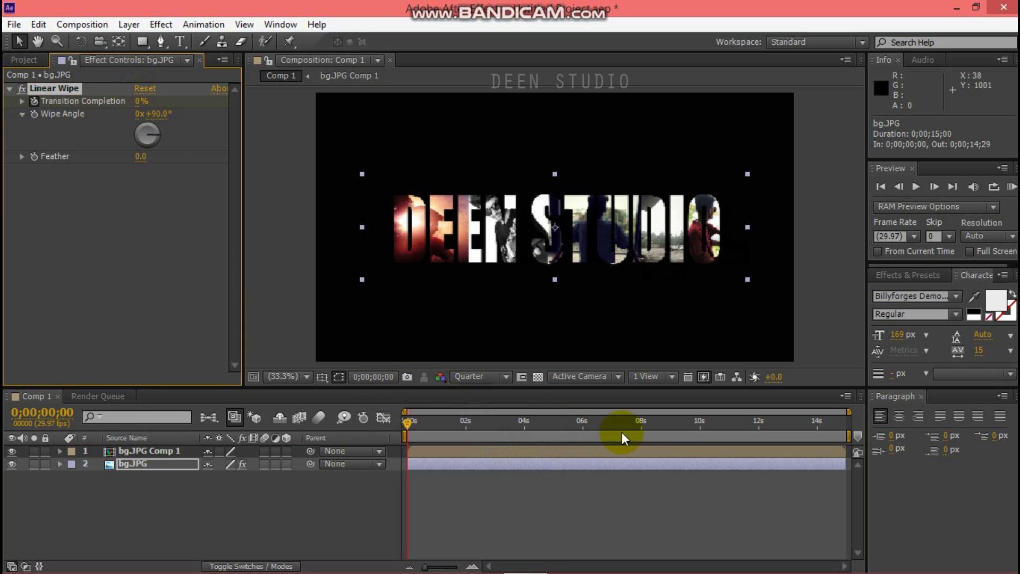
Step: Keyframe the Linear Wipe's Transition Completion at 100% at 0;00;10;00, and return to the start of the composition
{"action": "left_click", "coordinate": [697, 433]}
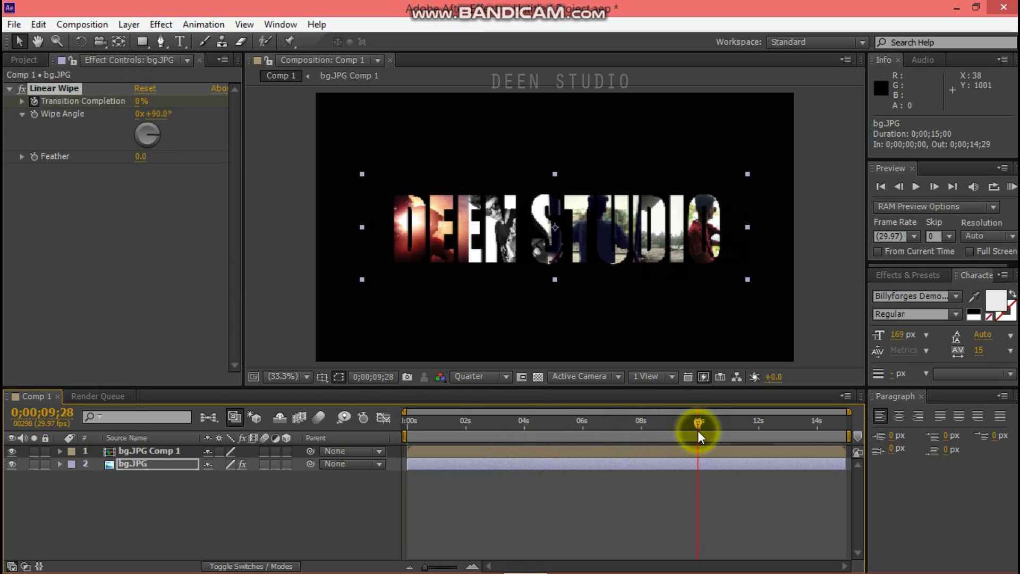
{"action": "left_click", "coordinate": [701, 426]}
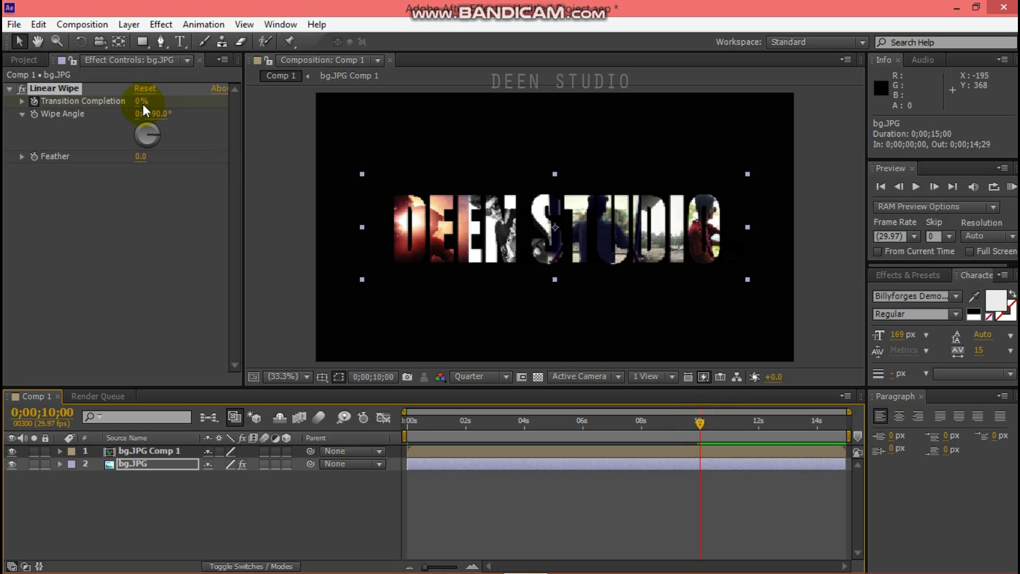
{"action": "left_click_drag", "start_coordinate": [138, 106], "coordinate": [362, 109]}
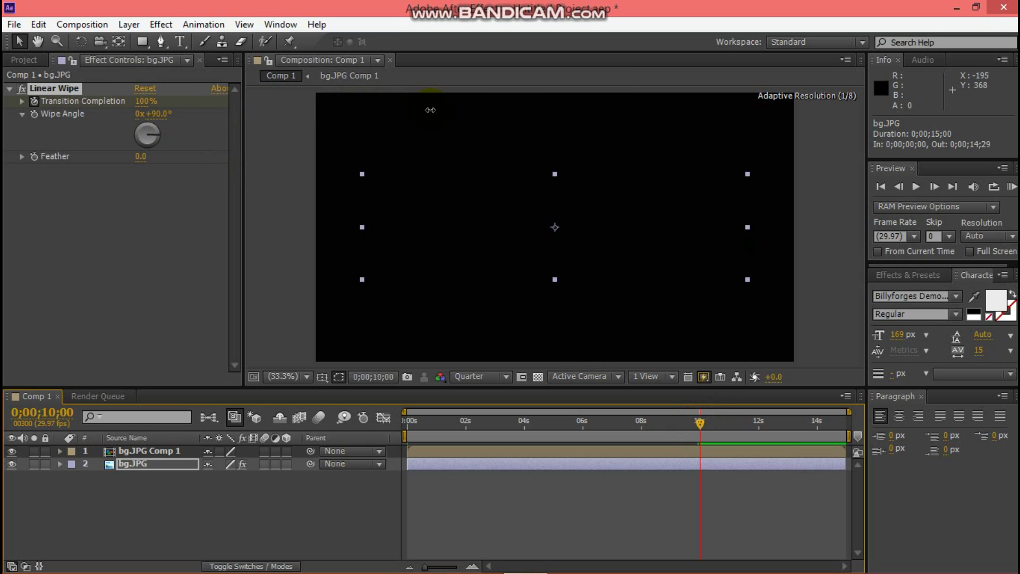
{"action": "left_click", "coordinate": [410, 423]}
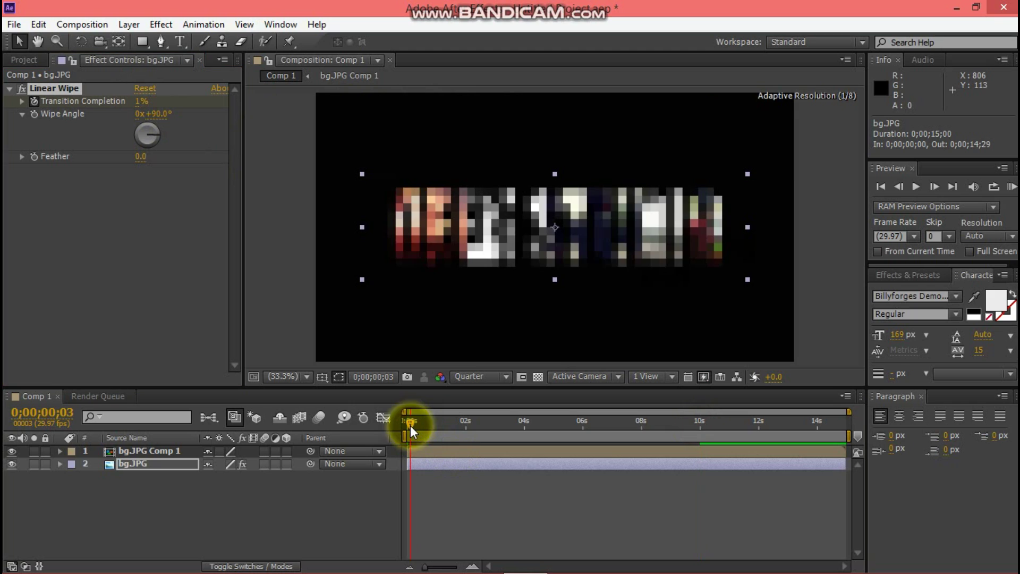
{"action": "left_click_drag", "start_coordinate": [417, 422], "coordinate": [382, 379]}
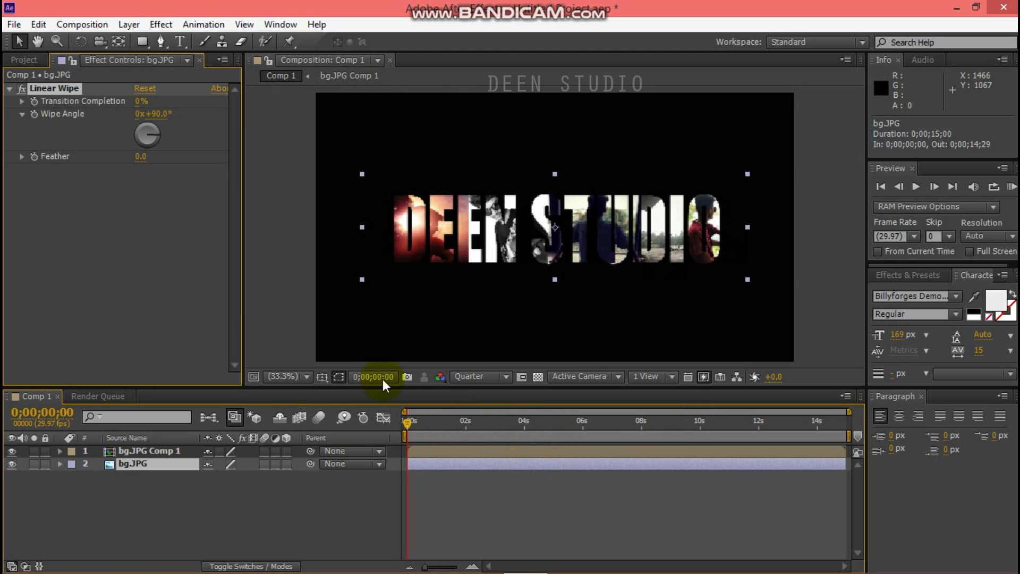
{"action": "left_click_drag", "start_coordinate": [422, 423], "coordinate": [400, 423]}
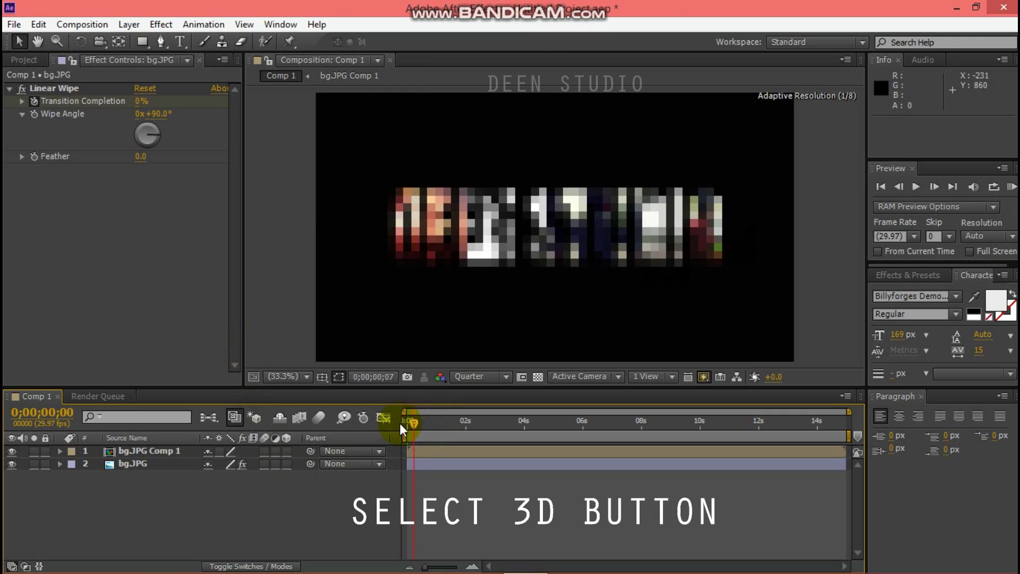
Step: Make bg.JPG Comp 1 a 3D layer and add a new black solid above it
{"action": "left_click", "coordinate": [287, 450]}
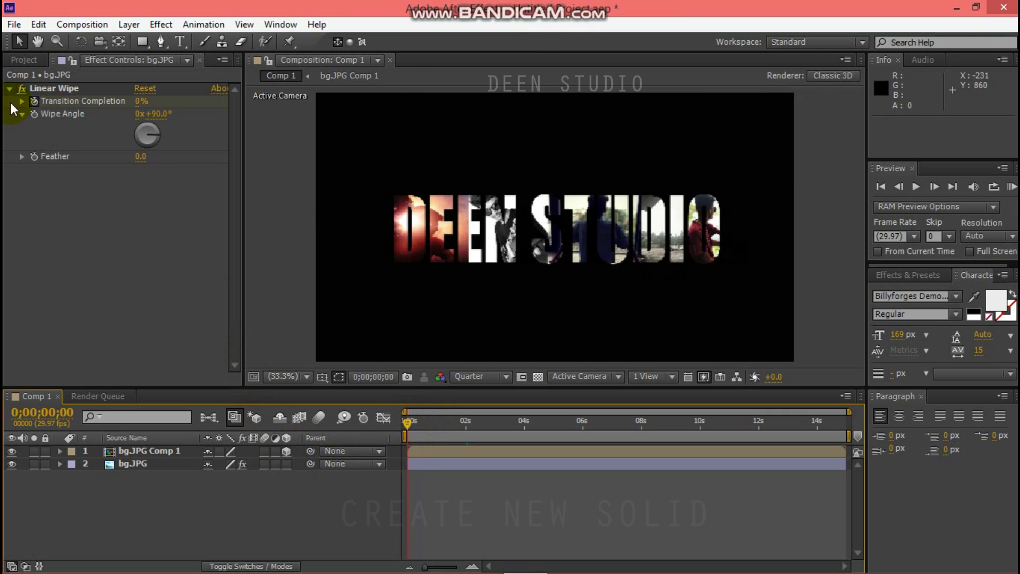
{"action": "right_click", "coordinate": [263, 518]}
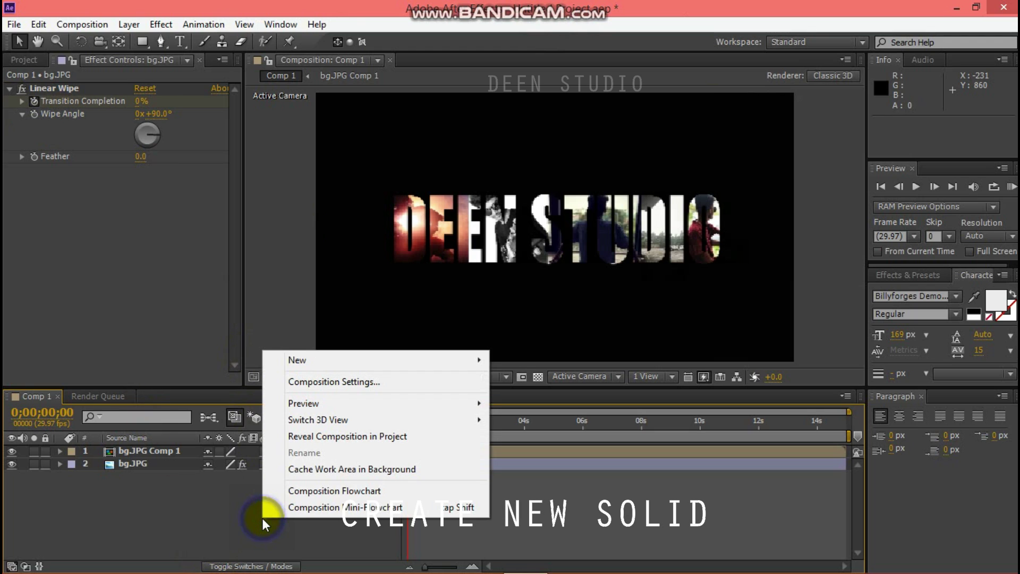
{"action": "mouse_move", "coordinate": [435, 359]}
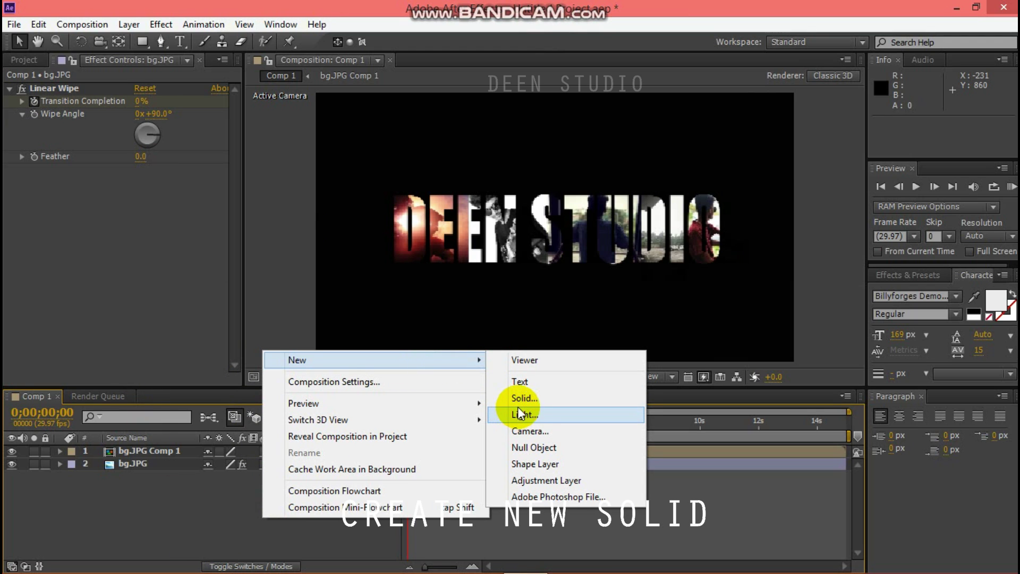
{"action": "left_click", "coordinate": [517, 399]}
{"action": "left_click", "coordinate": [562, 423]}
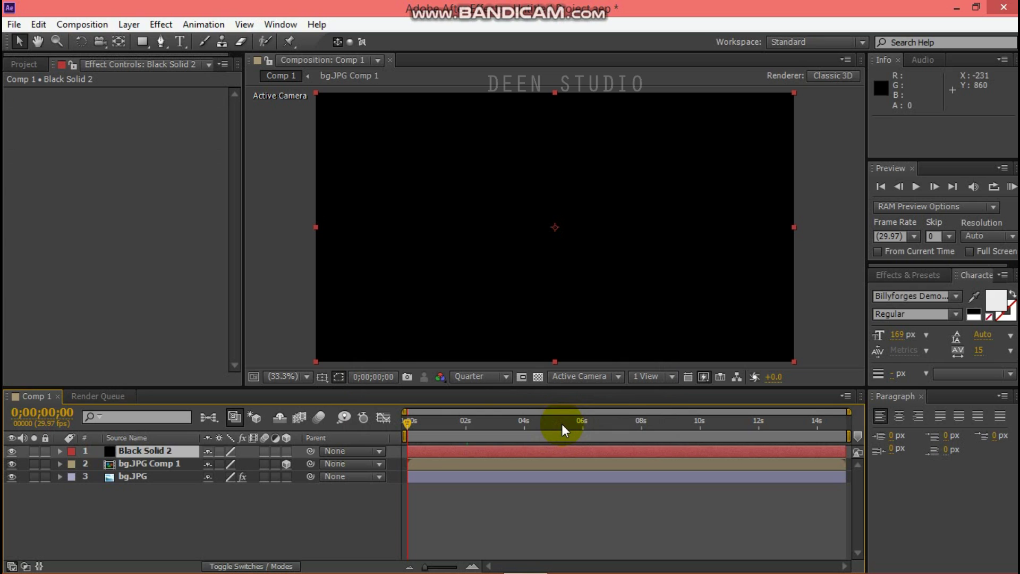
Step: Apply the Trapcode Particular effect to the black solid and set its Particles/sec to 600000
{"action": "left_click", "coordinate": [171, 25]}
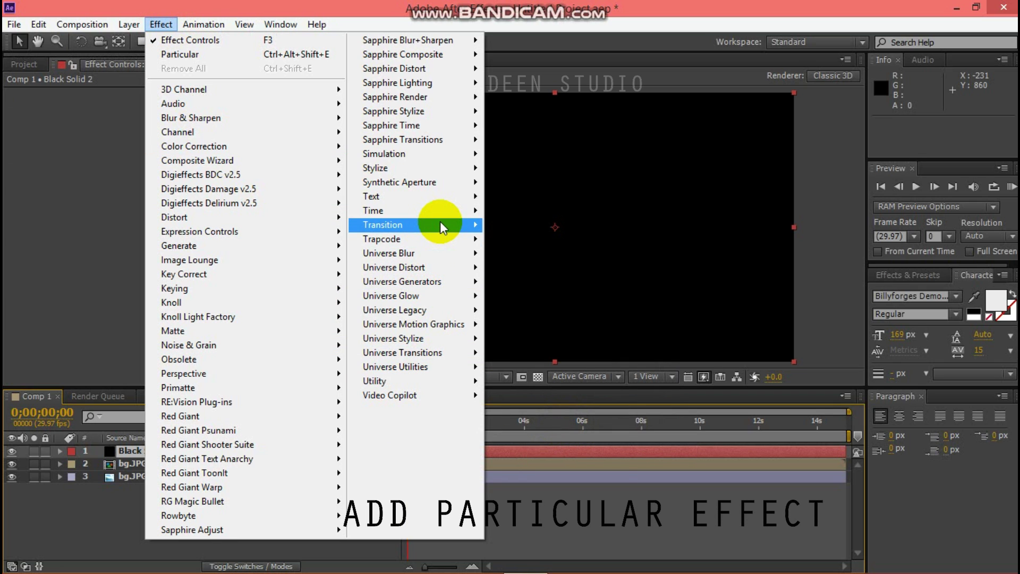
{"action": "mouse_move", "coordinate": [449, 239]}
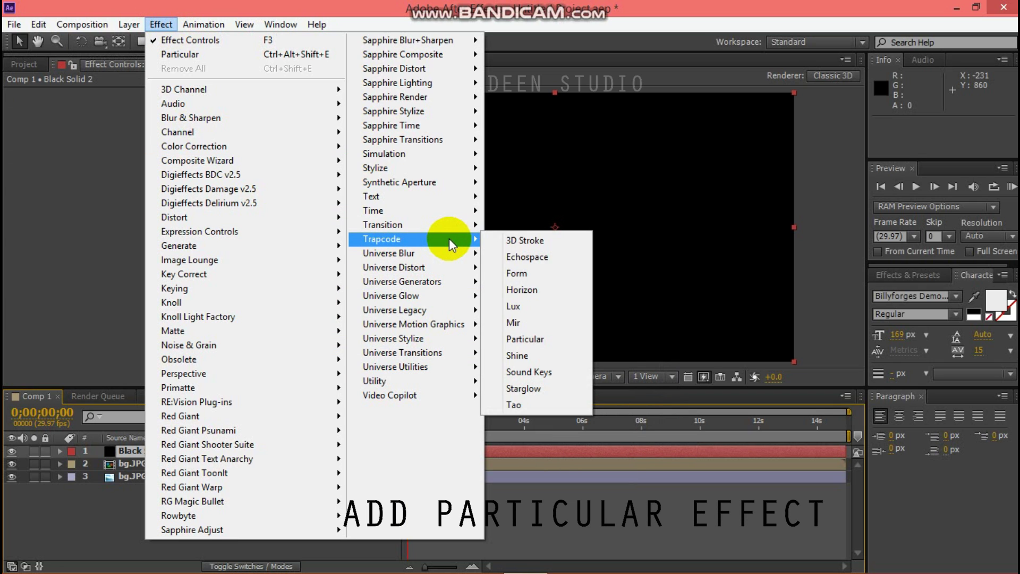
{"action": "left_click", "coordinate": [529, 339]}
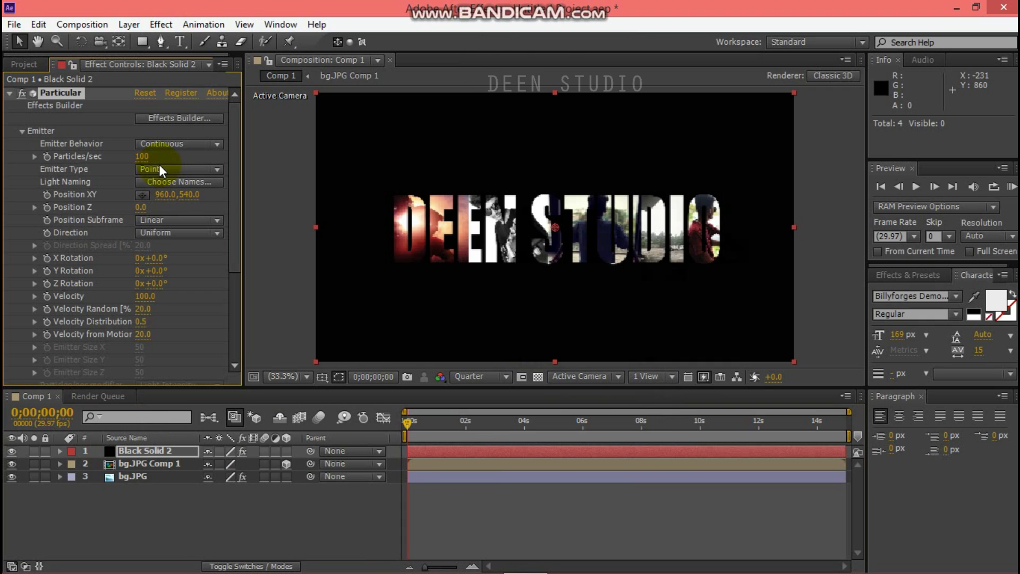
{"action": "left_click", "coordinate": [143, 156]}
{"action": "type", "text": "60"}
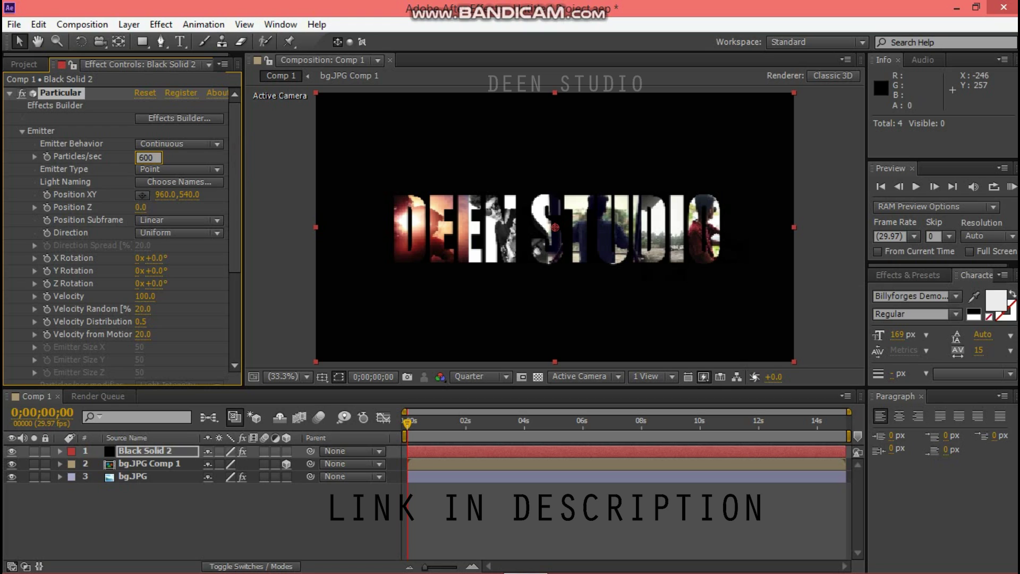
{"action": "type", "text": "00000"}
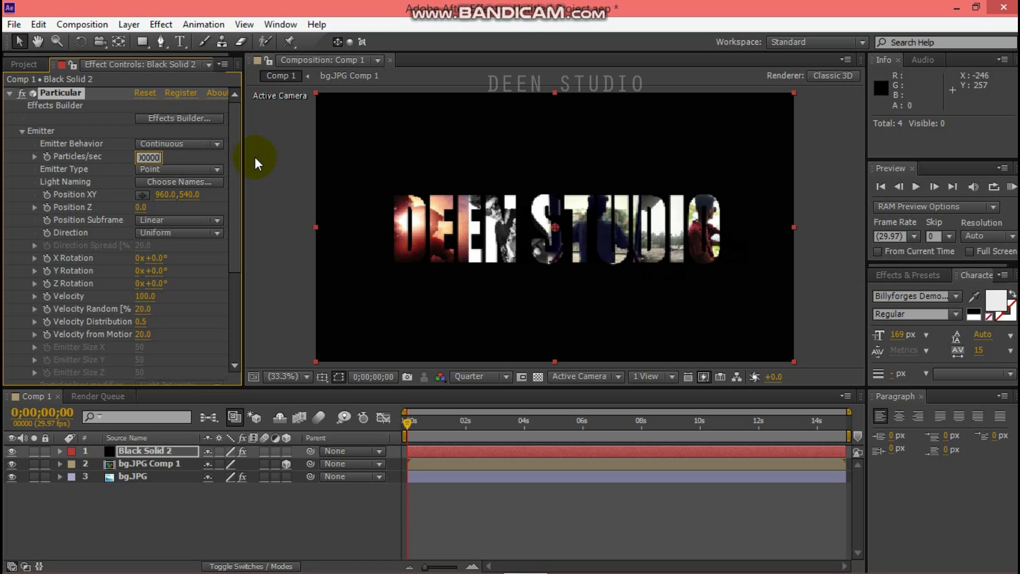
{"action": "key", "text": "Return"}
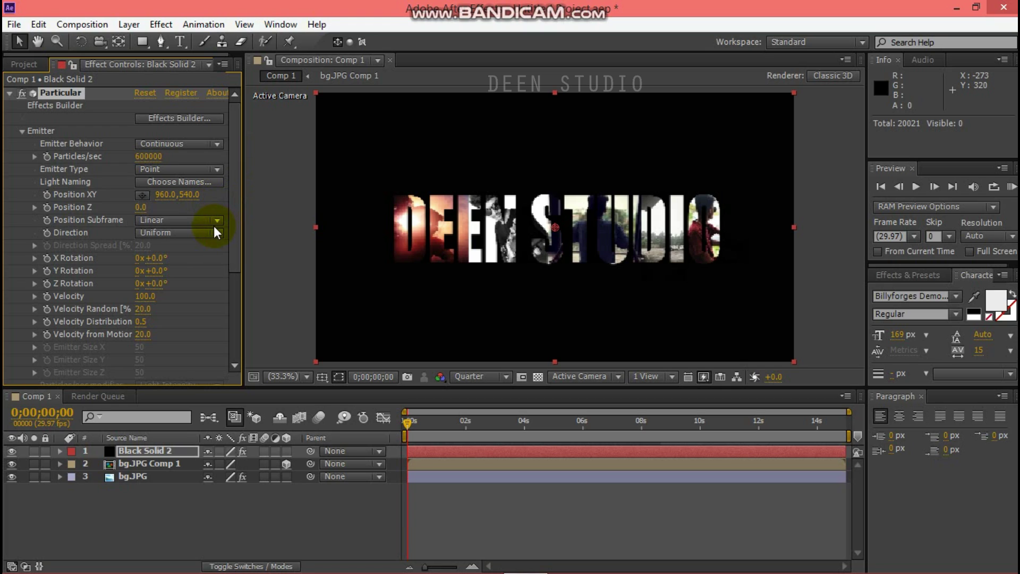
Step: Set Particular's Emitter Type to Layer and assign bg.JPG Comp 1 as the emitter layer
{"action": "left_click", "coordinate": [209, 171]}
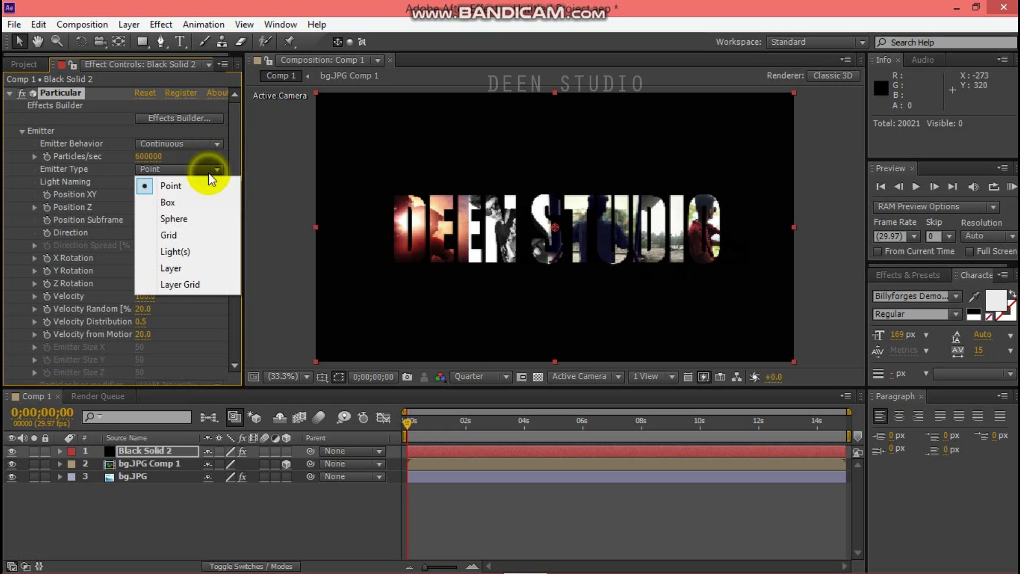
{"action": "left_click", "coordinate": [196, 268]}
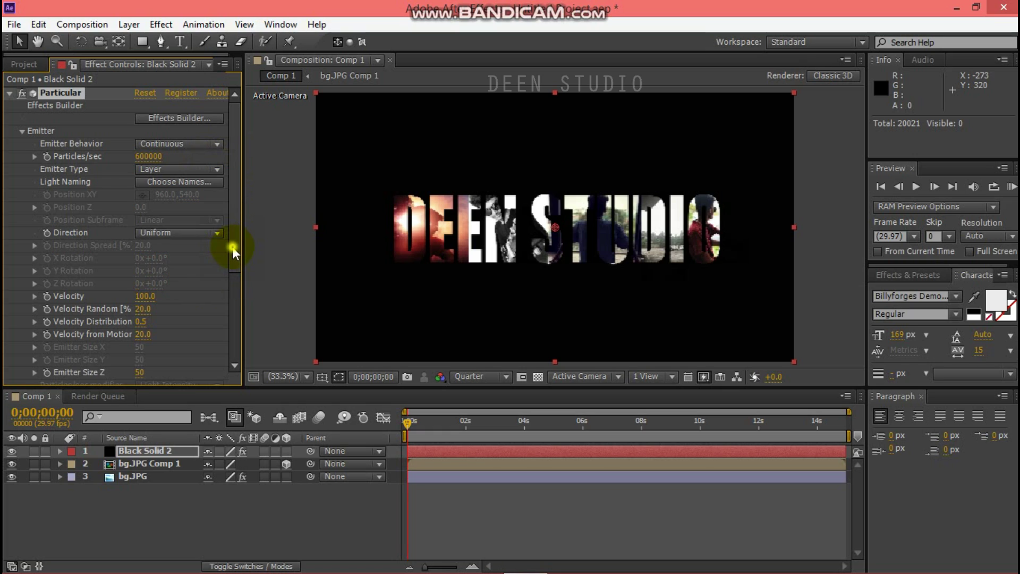
{"action": "left_click_drag", "start_coordinate": [232, 246], "coordinate": [223, 330]}
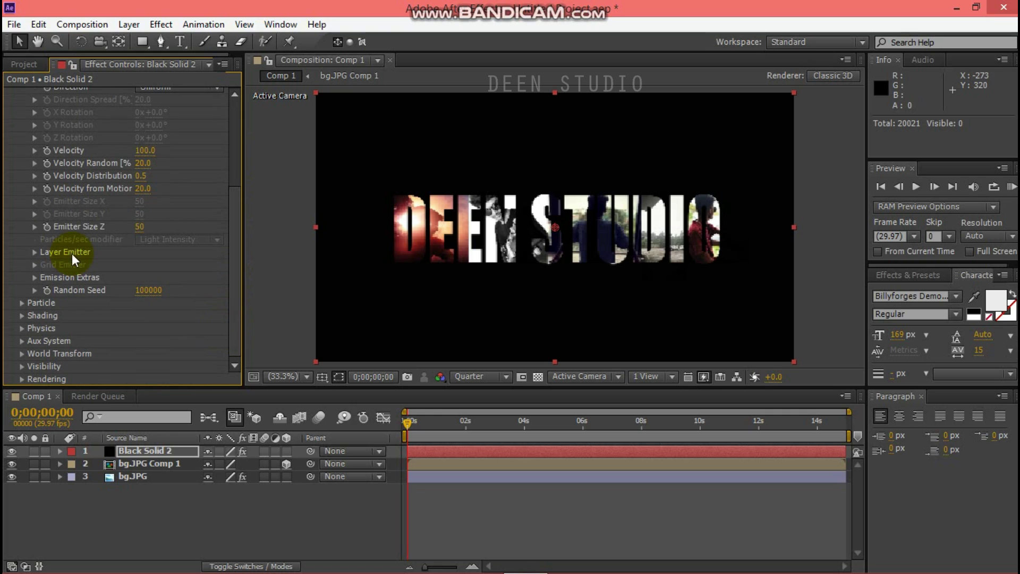
{"action": "left_click", "coordinate": [34, 252]}
{"action": "left_click", "coordinate": [171, 264]}
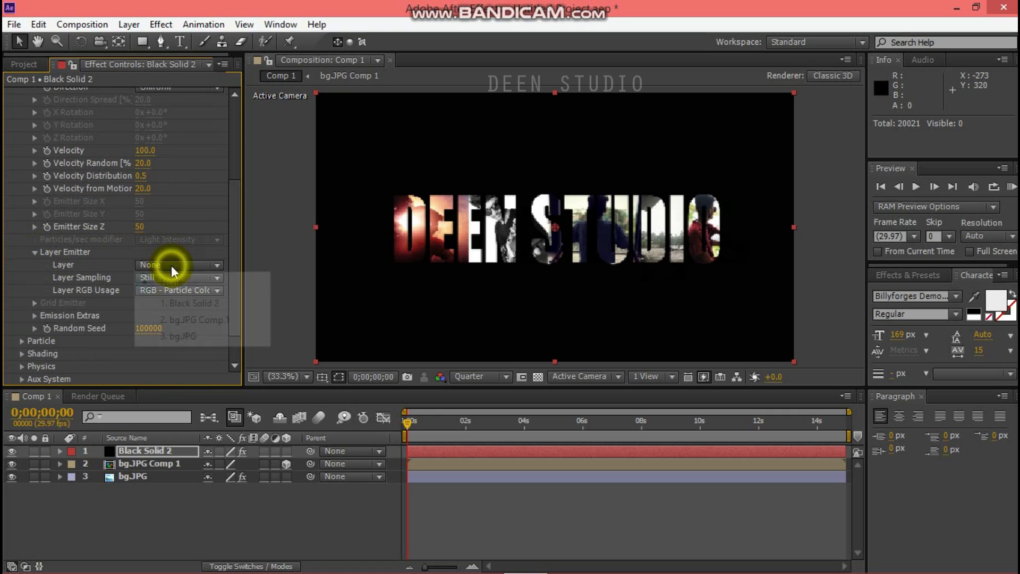
{"action": "left_click", "coordinate": [190, 319]}
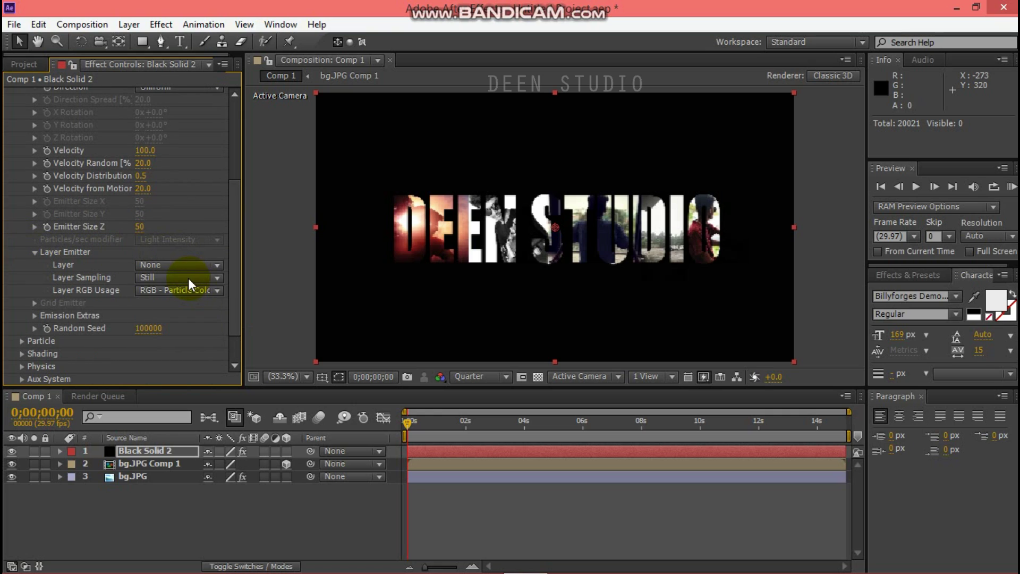
Step: Set the emitter's Layer Sampling to Particle Birth Time and preview the particles at 0;00;03;07
{"action": "left_click", "coordinate": [188, 278]}
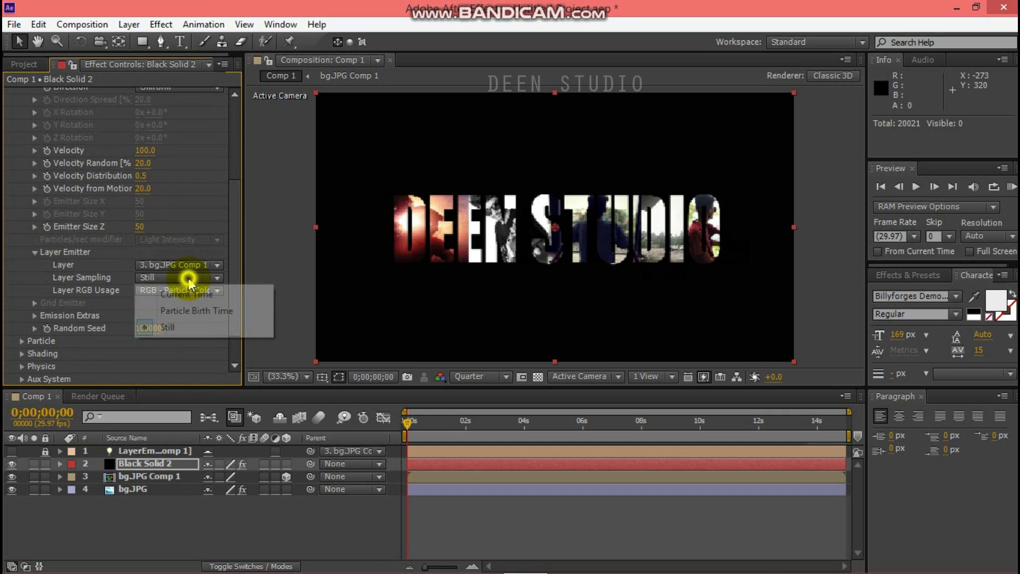
{"action": "left_click", "coordinate": [190, 311]}
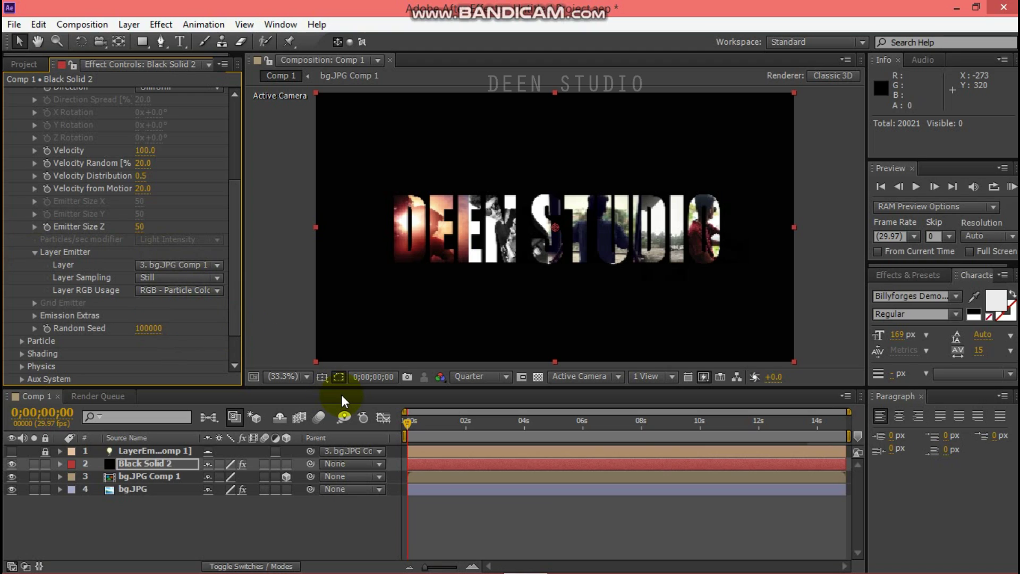
{"action": "left_click", "coordinate": [502, 428]}
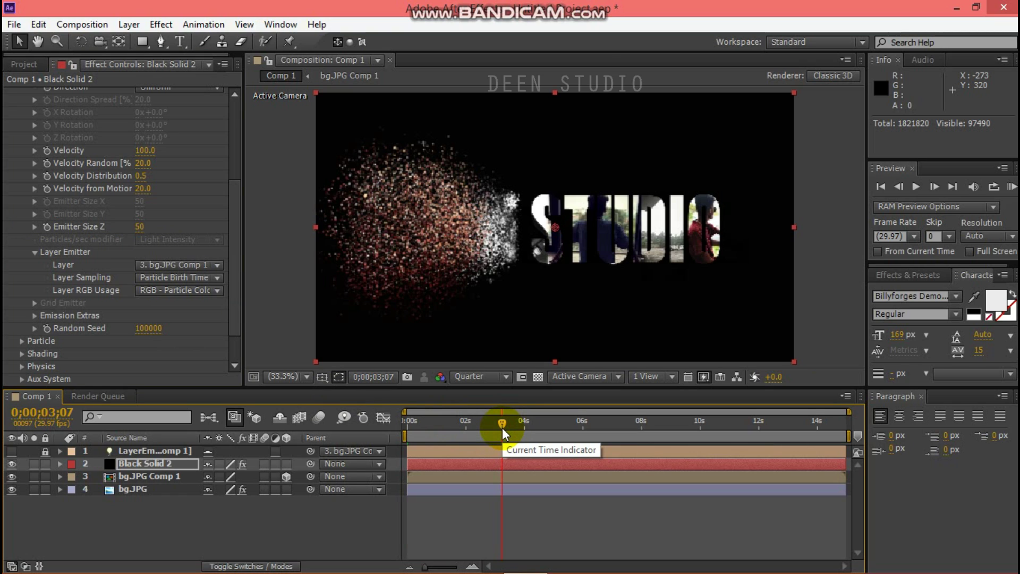
{"action": "left_click", "coordinate": [278, 245]}
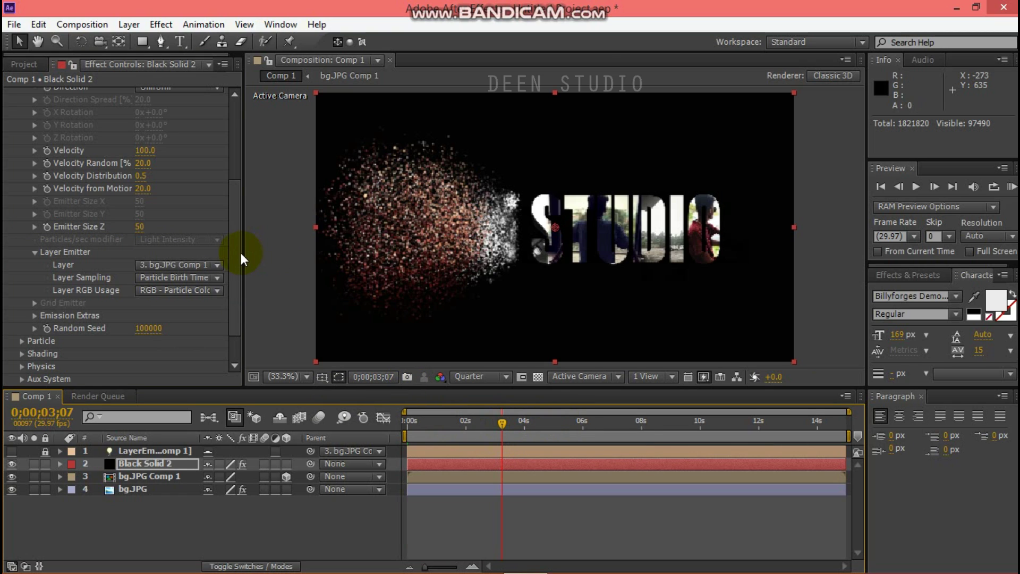
Step: Set the Life of Particular's particles to 2 seconds
{"action": "left_click_drag", "start_coordinate": [231, 251], "coordinate": [238, 168]}
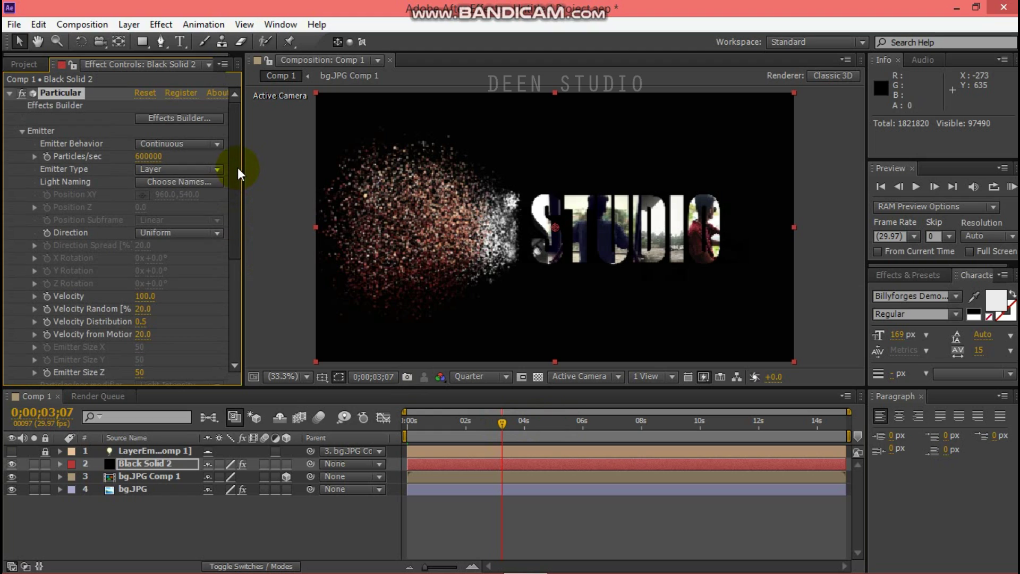
{"action": "left_click", "coordinate": [23, 133]}
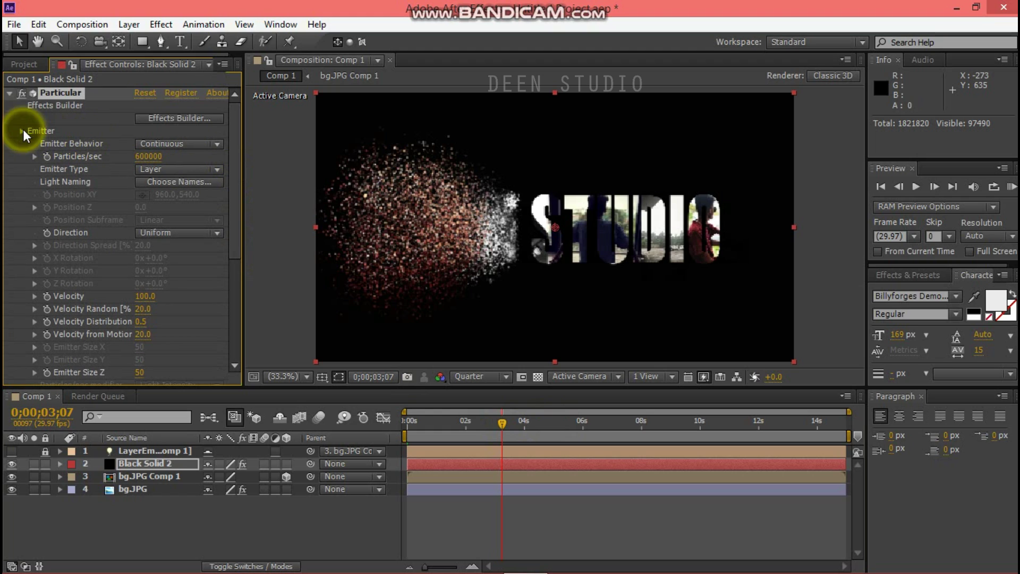
{"action": "left_click", "coordinate": [24, 132]}
{"action": "left_click", "coordinate": [23, 145]}
{"action": "scroll", "coordinate": [23, 145], "scroll_direction": "down", "scroll_amount": 2}
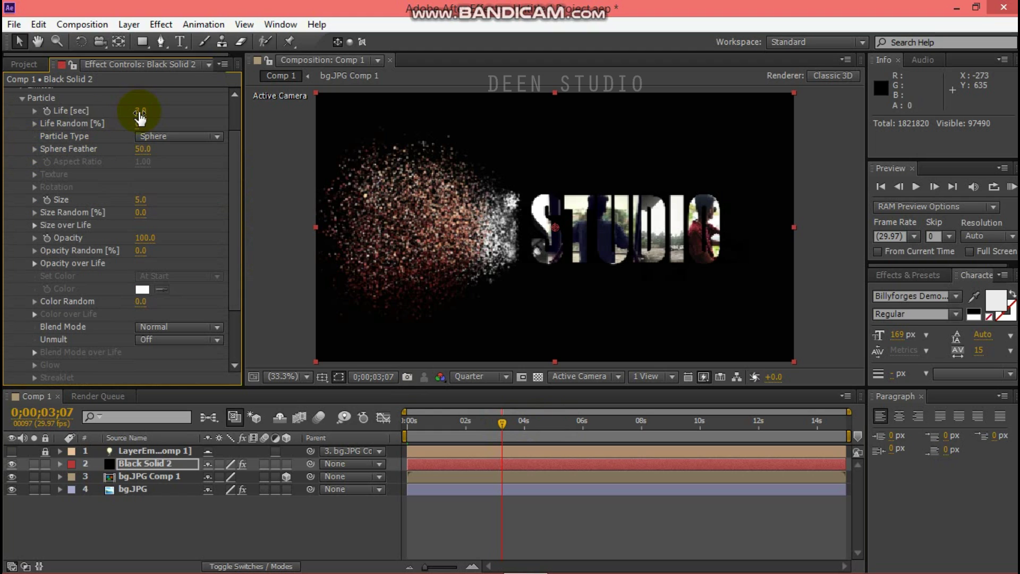
{"action": "left_click", "coordinate": [141, 112]}
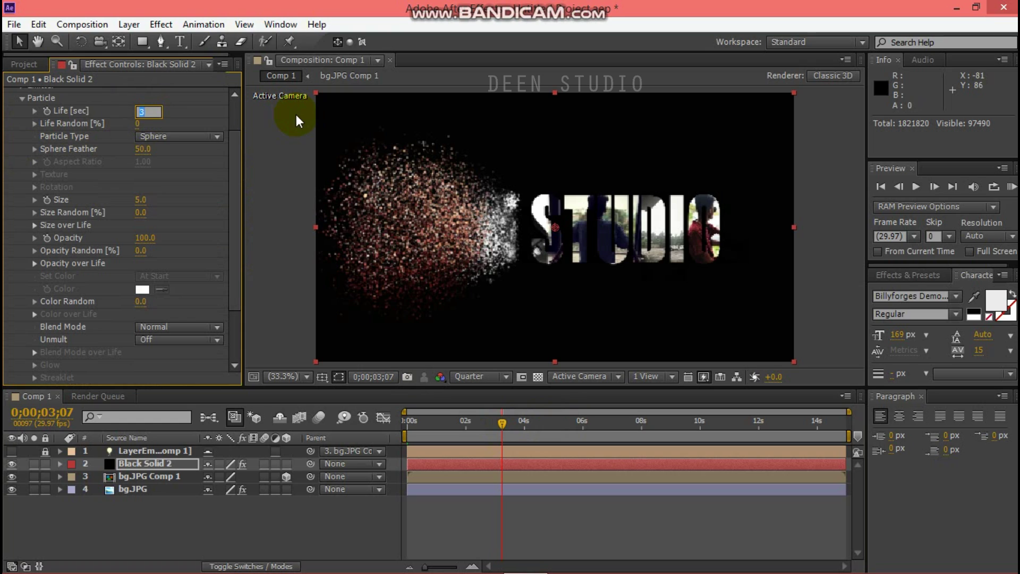
{"action": "type", "text": "2"}
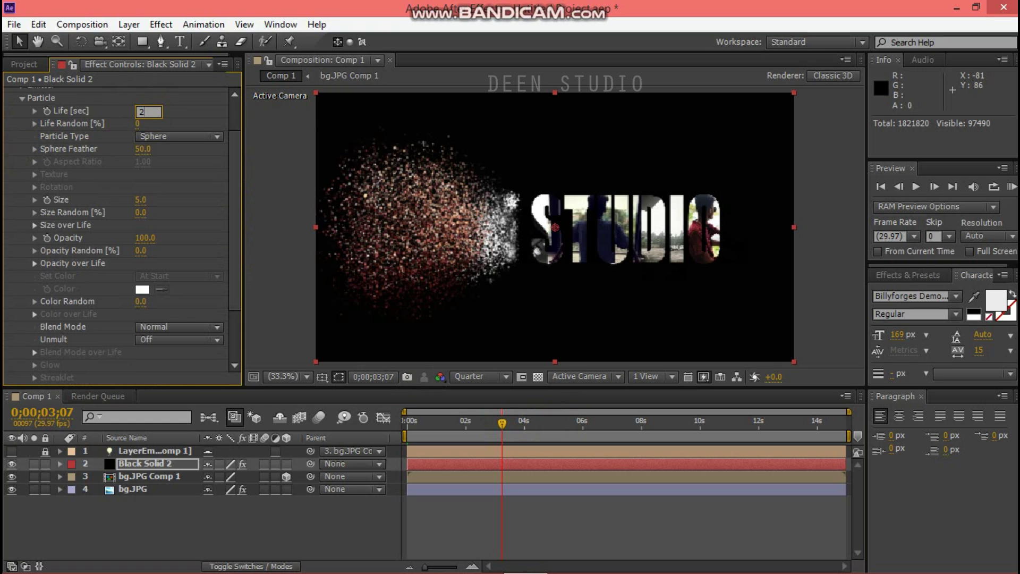
{"action": "left_click", "coordinate": [296, 114]}
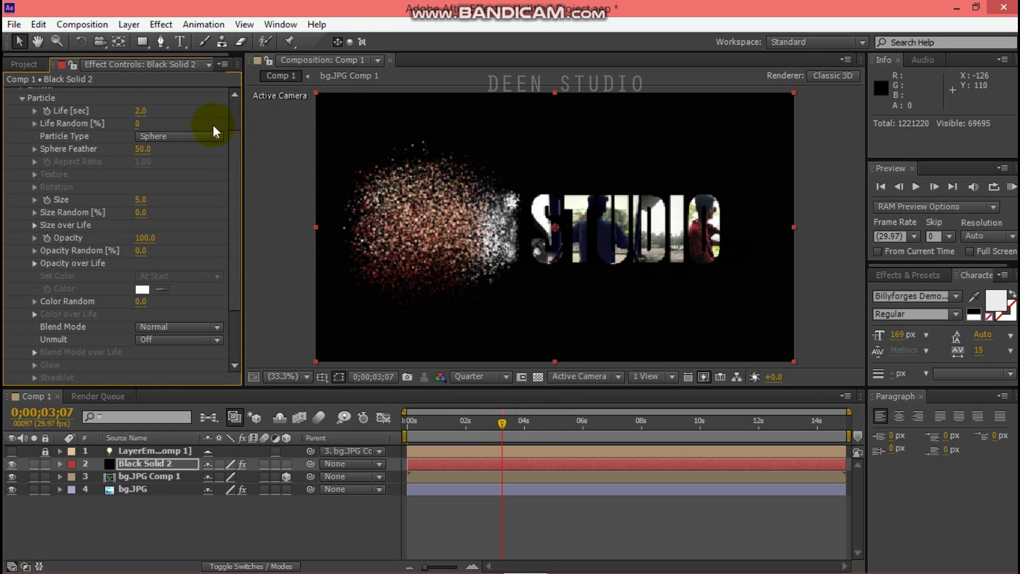
Step: Set Particular's particle Size to 4.5 and its Size Random to 3%
{"action": "left_click", "coordinate": [142, 199]}
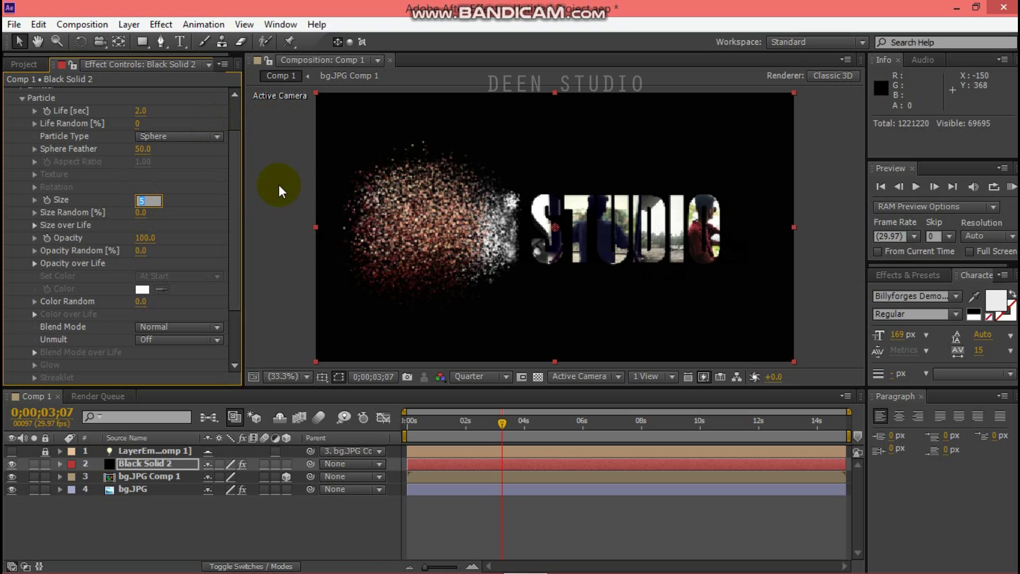
{"action": "type", "text": "4."}
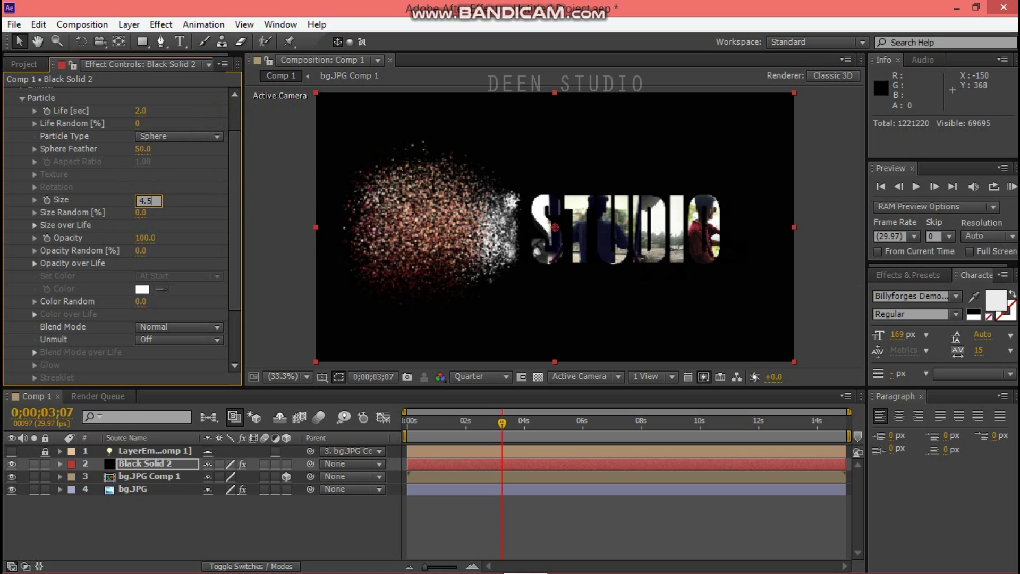
{"action": "key", "text": "Return"}
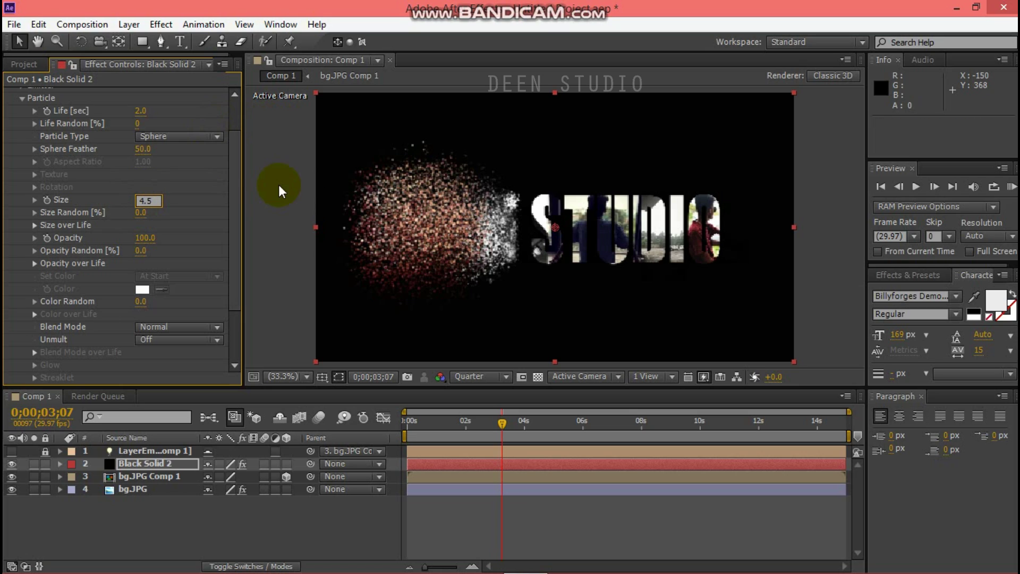
{"action": "left_click", "coordinate": [141, 213]}
{"action": "type", "text": "3"}
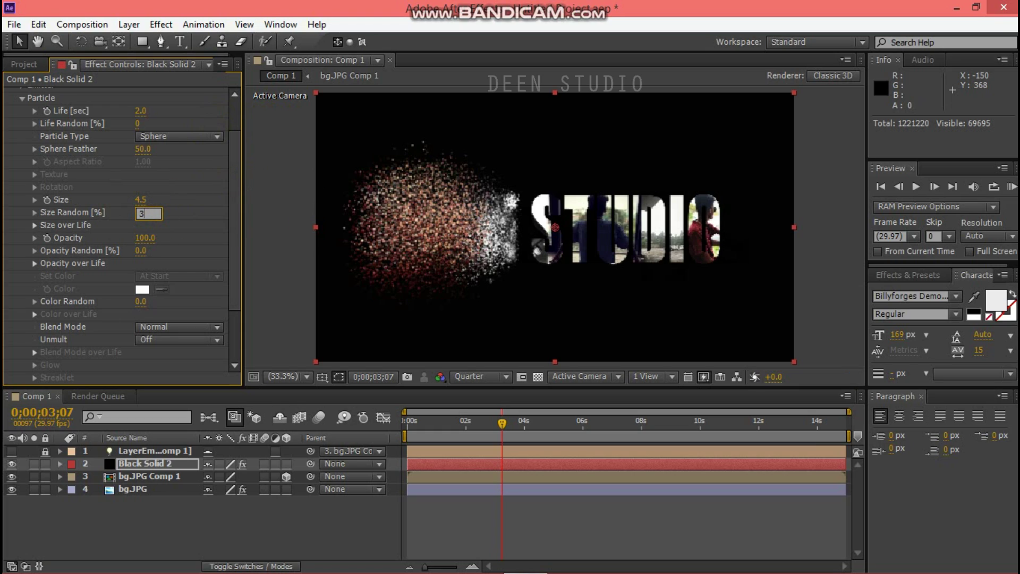
{"action": "key", "text": "Return"}
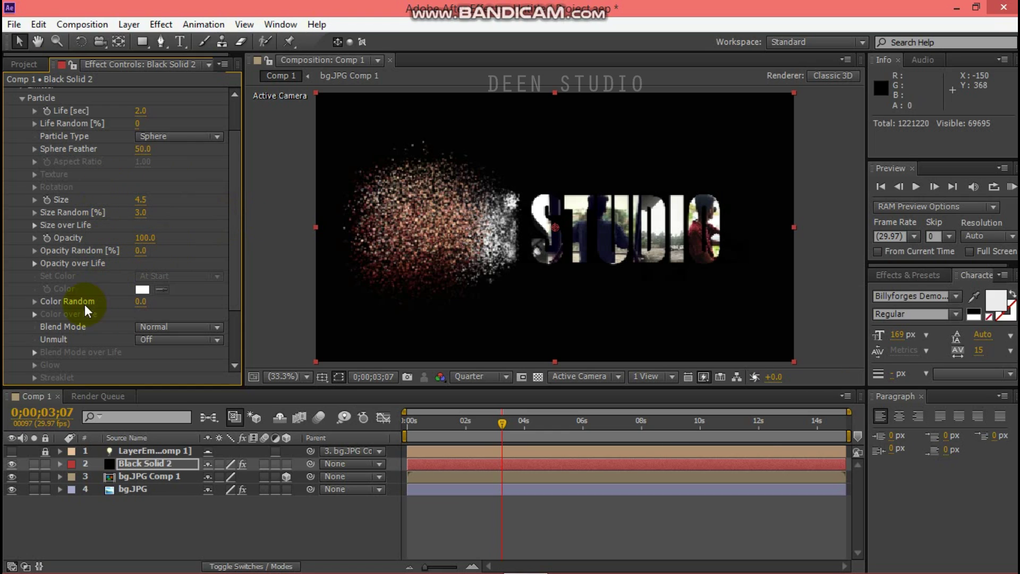
Step: Apply the linearly decreasing preset curve to the particles' Opacity over Life so they fade out
{"action": "left_click", "coordinate": [32, 263]}
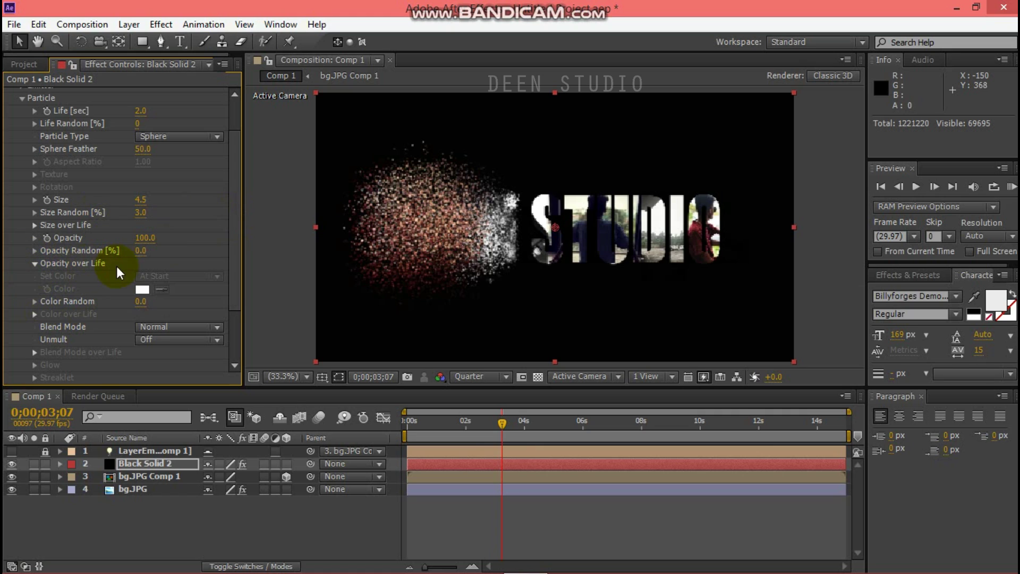
{"action": "scroll", "coordinate": [159, 266], "scroll_direction": "down", "scroll_amount": 1}
{"action": "left_click_drag", "start_coordinate": [244, 312], "coordinate": [312, 303]}
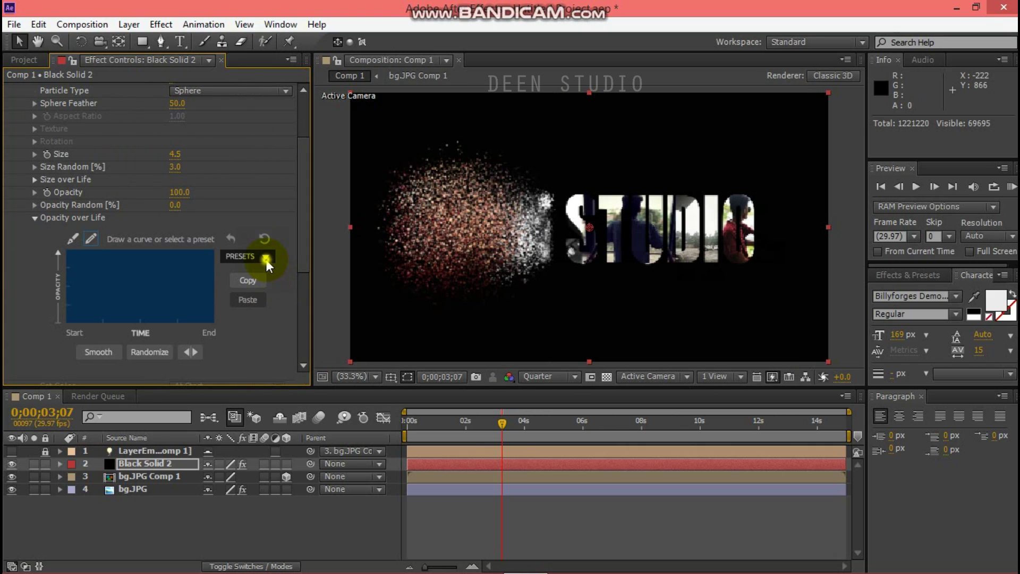
{"action": "left_click", "coordinate": [266, 257]}
{"action": "left_click", "coordinate": [261, 288]}
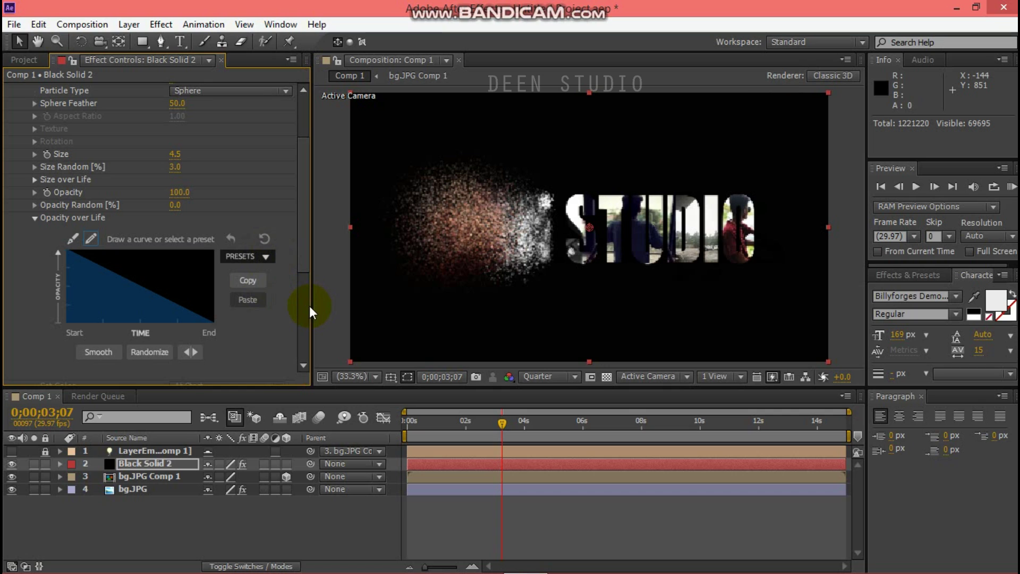
{"action": "left_click_drag", "start_coordinate": [312, 306], "coordinate": [223, 313]}
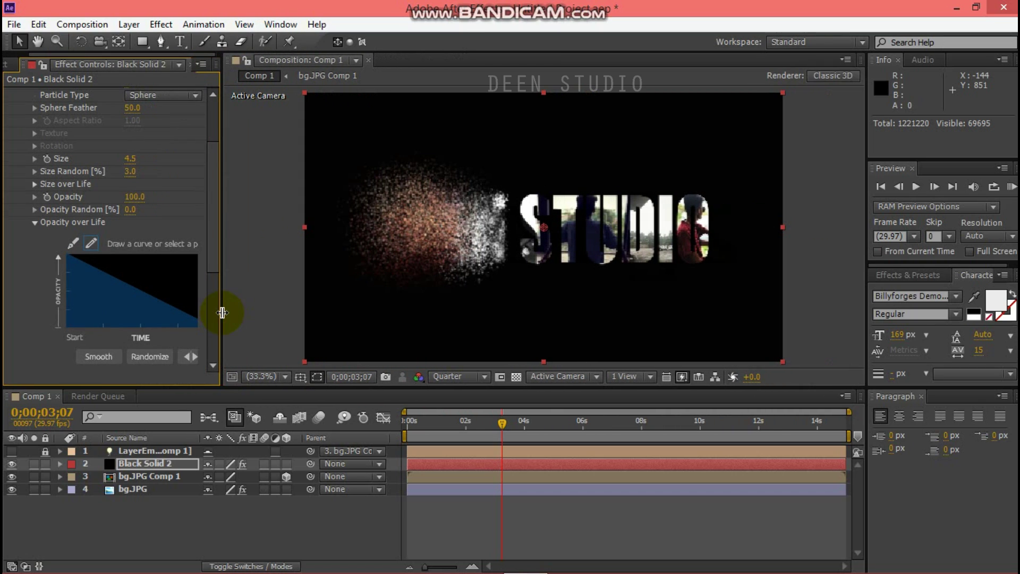
{"action": "left_click", "coordinate": [35, 223]}
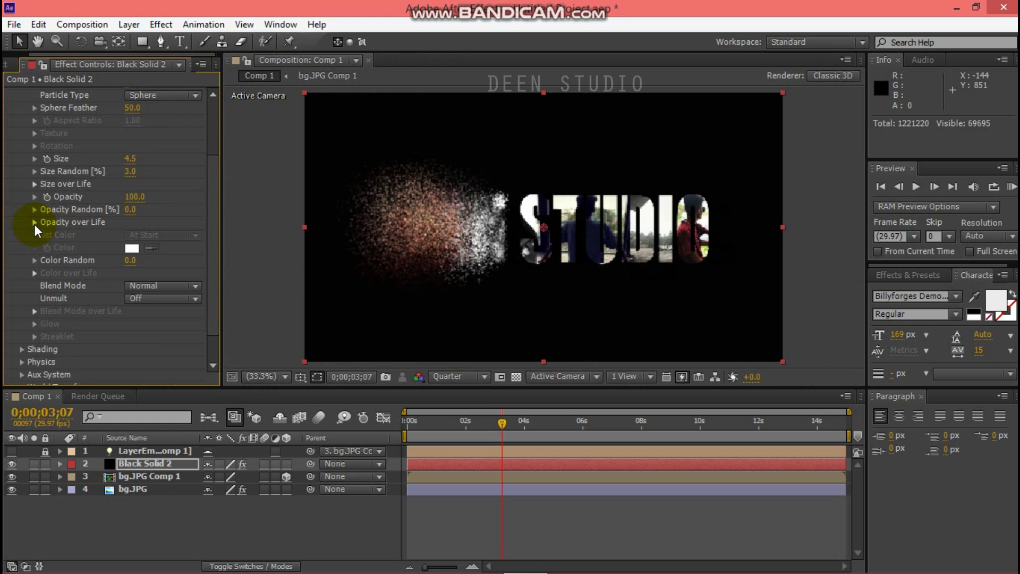
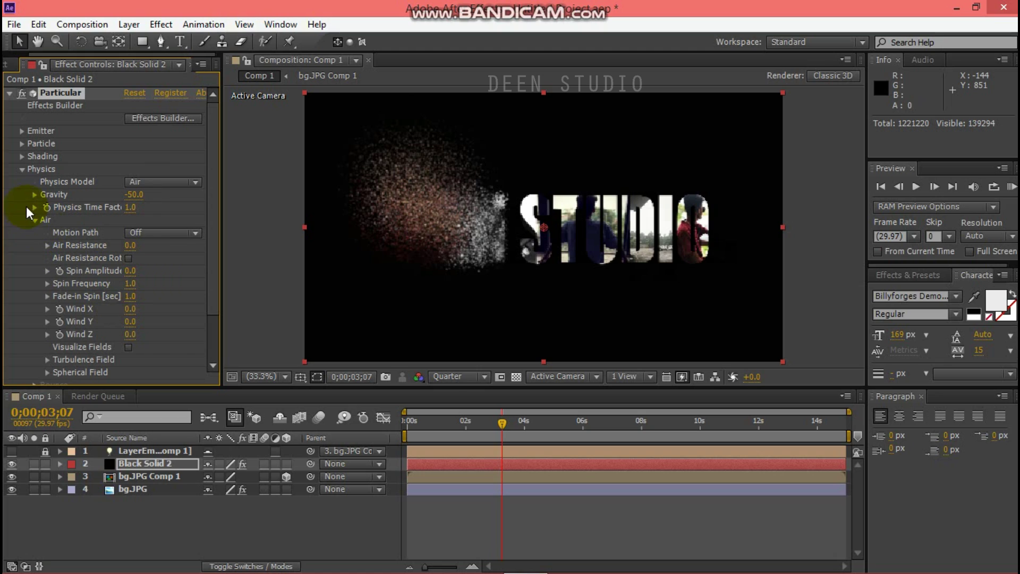
Step: Set the Z Offset W in Particular's World Transform settings to 250
{"action": "left_click", "coordinate": [33, 221]}
{"action": "left_click", "coordinate": [23, 169]}
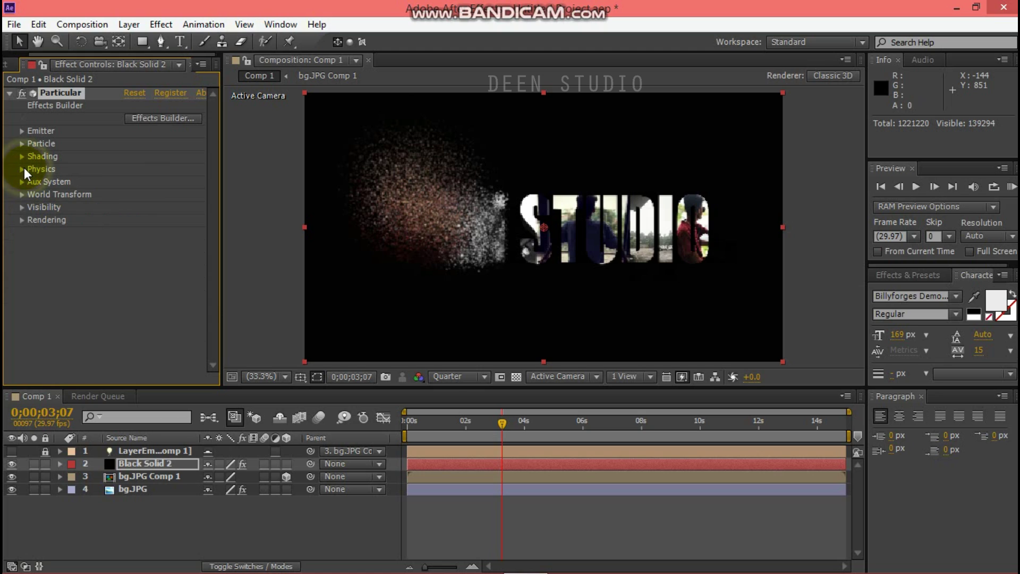
{"action": "left_click", "coordinate": [21, 194]}
{"action": "left_click", "coordinate": [131, 271]}
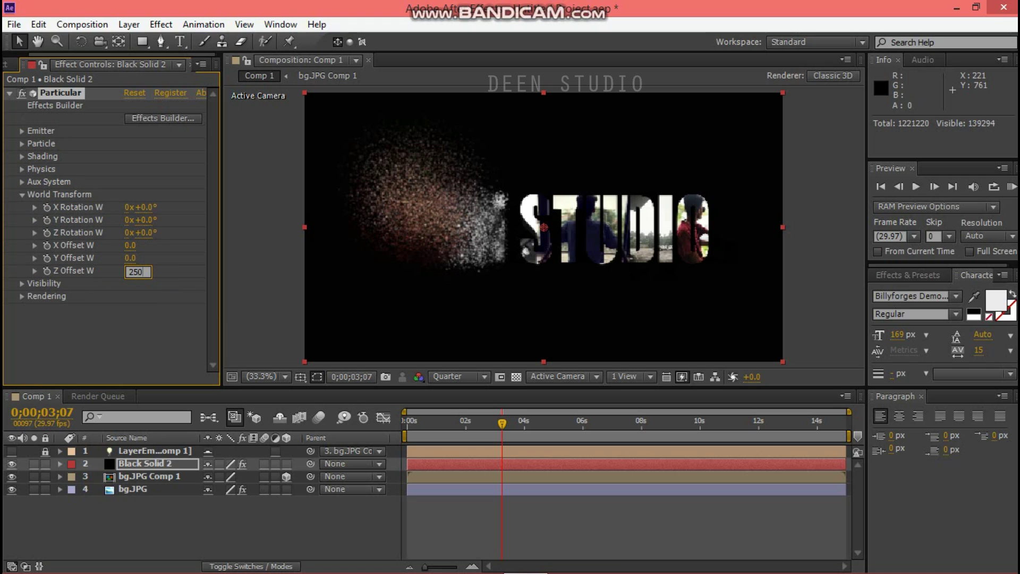
{"action": "key", "text": "Return"}
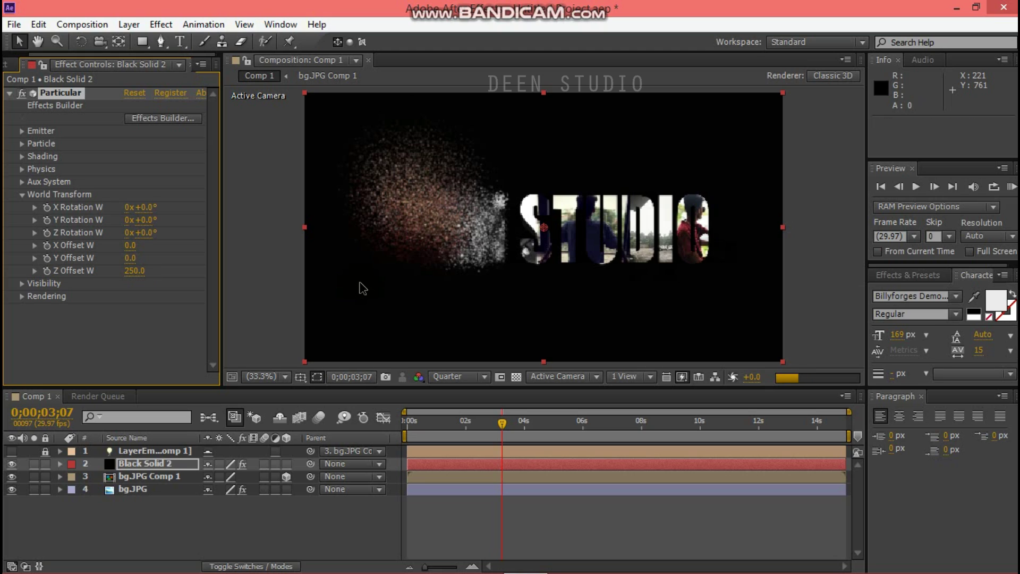
{"action": "left_click", "coordinate": [241, 261]}
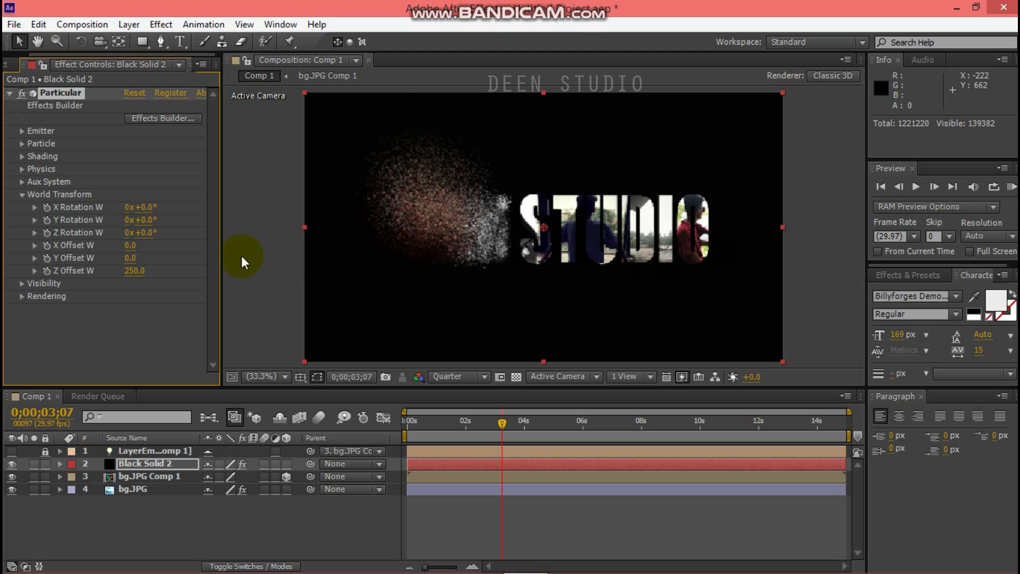
{"action": "left_click", "coordinate": [23, 195]}
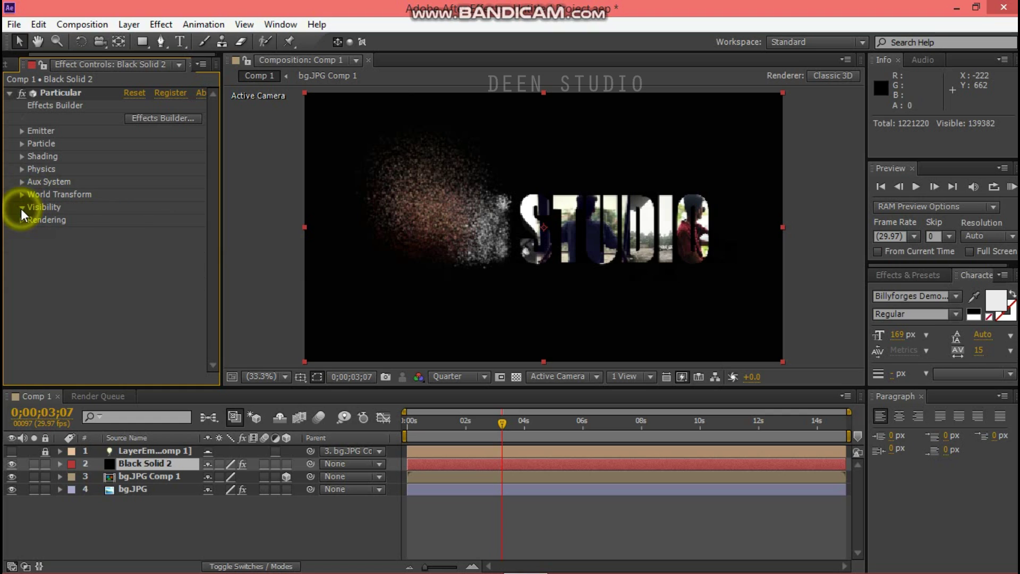
Step: Set Motion Blur to On in Particular's Rendering settings
{"action": "left_click", "coordinate": [21, 208]}
{"action": "left_click", "coordinate": [21, 208]}
{"action": "left_click", "coordinate": [21, 220]}
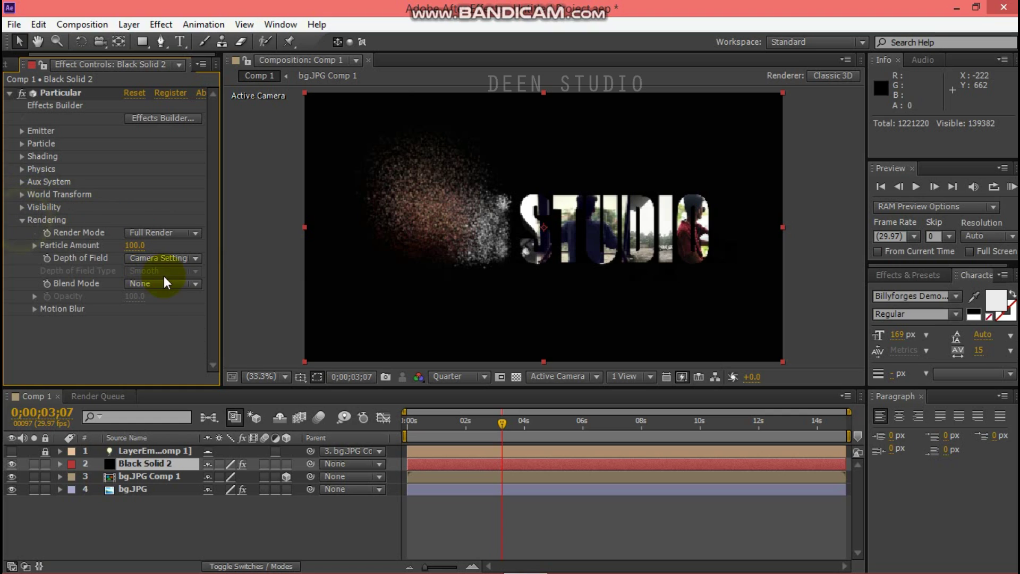
{"action": "left_click", "coordinate": [35, 308]}
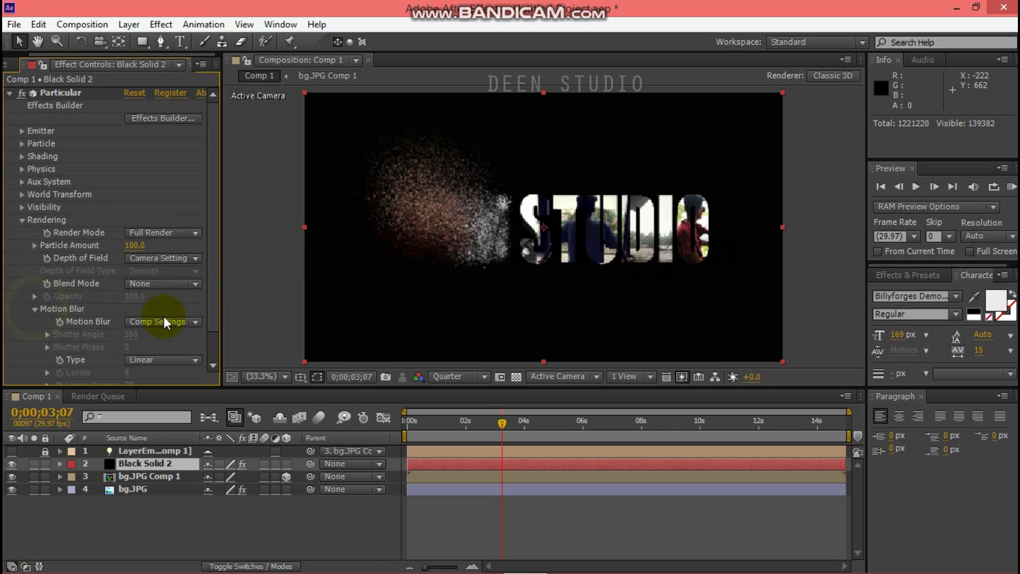
{"action": "scroll", "coordinate": [173, 326], "scroll_direction": "down", "scroll_amount": 2}
{"action": "left_click", "coordinate": [169, 288]}
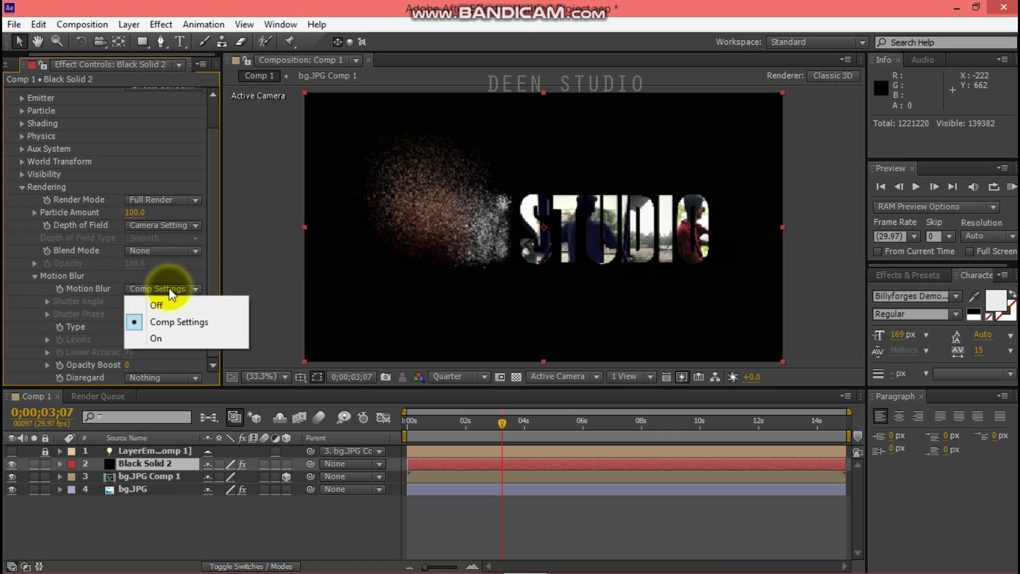
{"action": "left_click", "coordinate": [171, 340]}
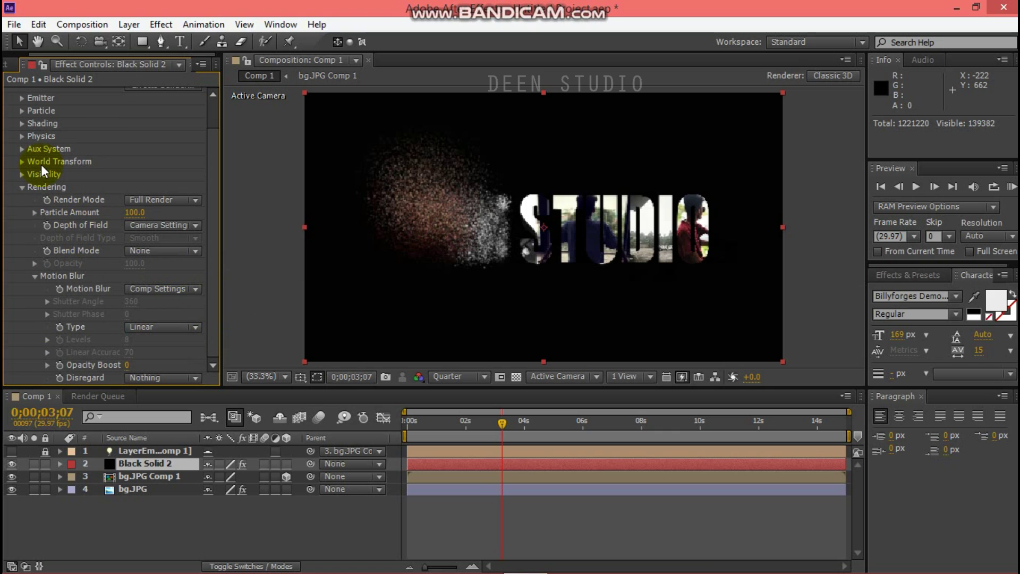
{"action": "left_click", "coordinate": [23, 187]}
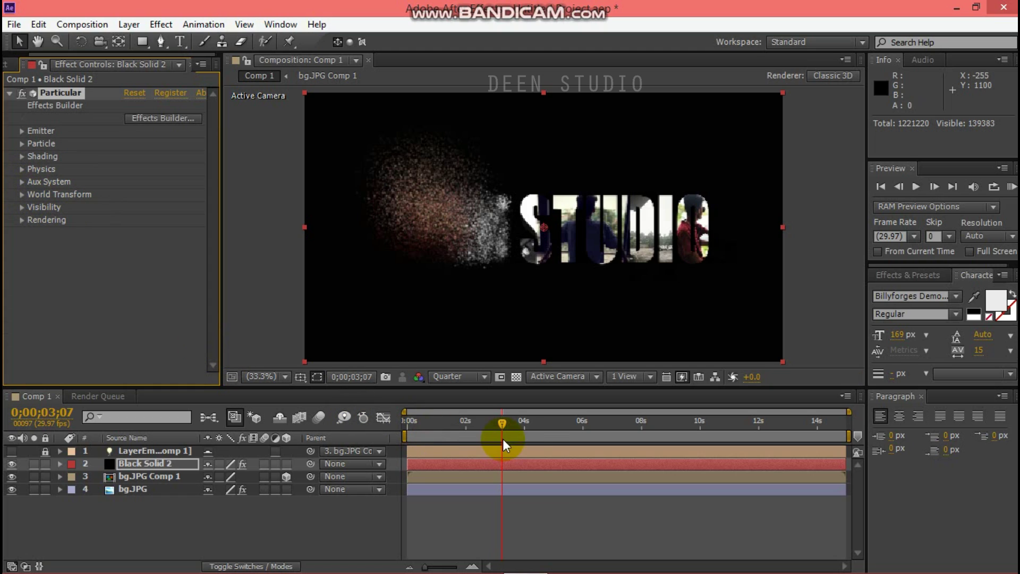
Step: Preview the particle dispersion across the logo at several times from 0;00;00;15 to 0;00;10;12
{"action": "left_click", "coordinate": [535, 429]}
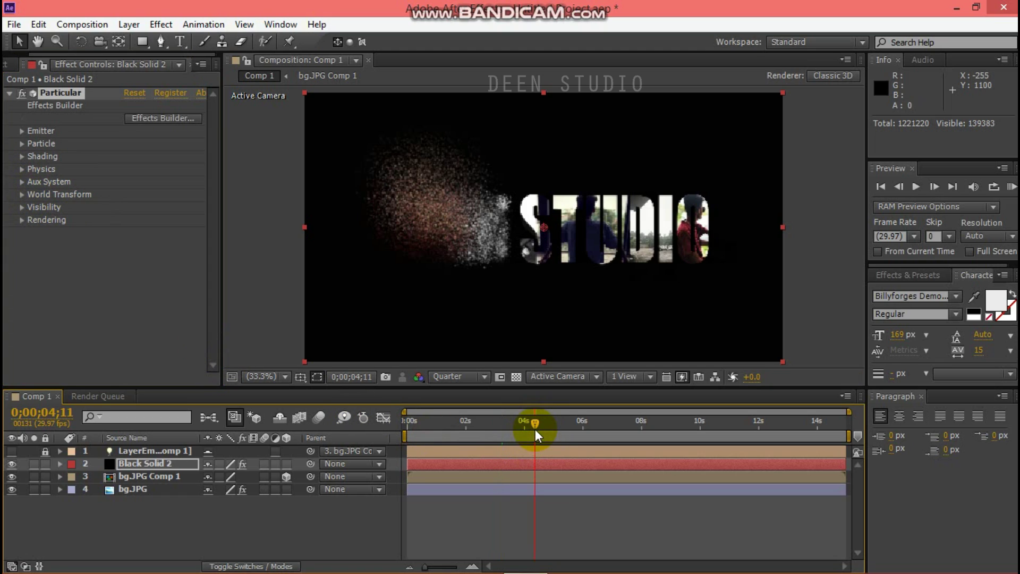
{"action": "left_click", "coordinate": [601, 423]}
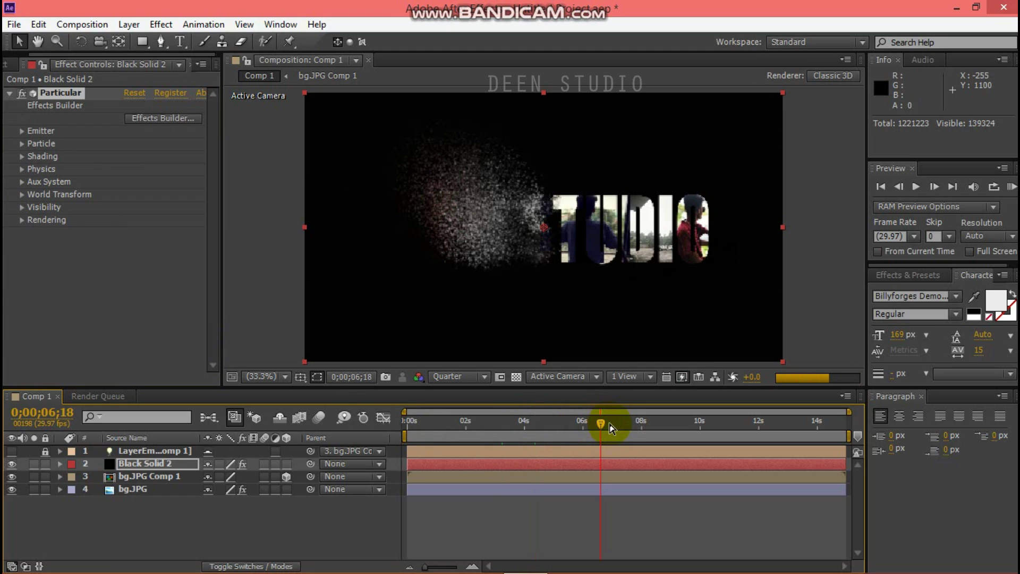
{"action": "left_click", "coordinate": [653, 423]}
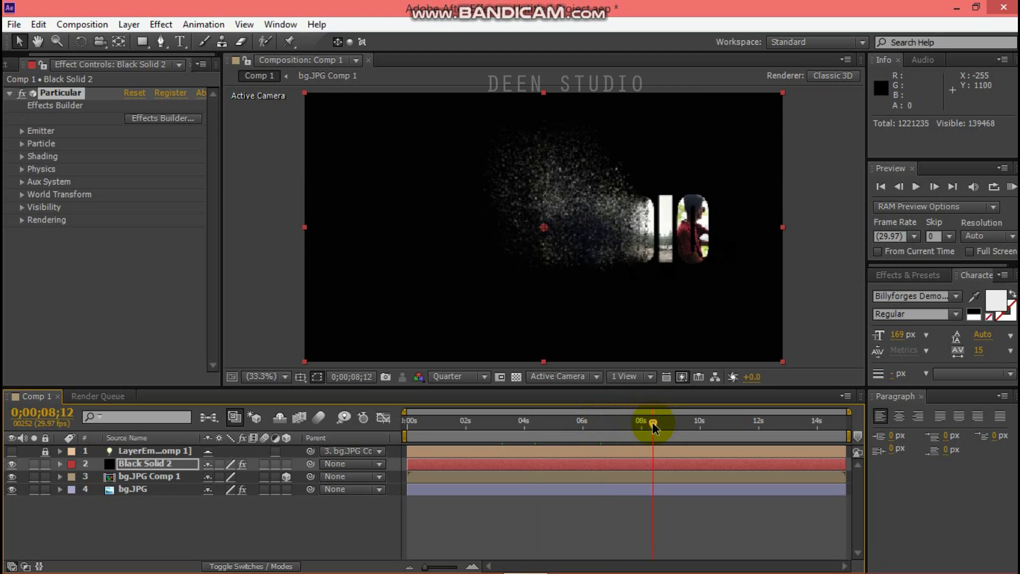
{"action": "left_click", "coordinate": [697, 433]}
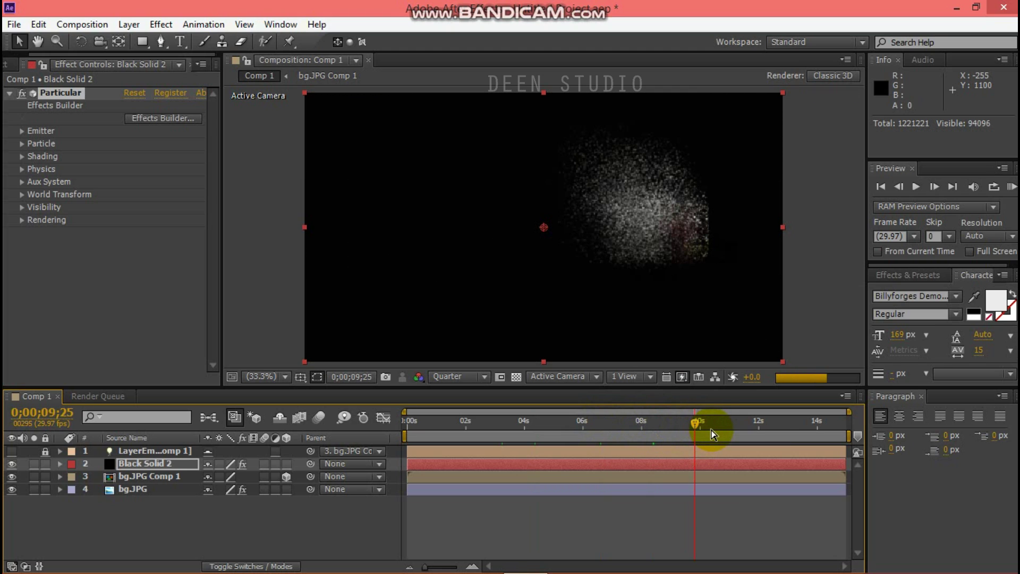
{"action": "left_click", "coordinate": [712, 433]}
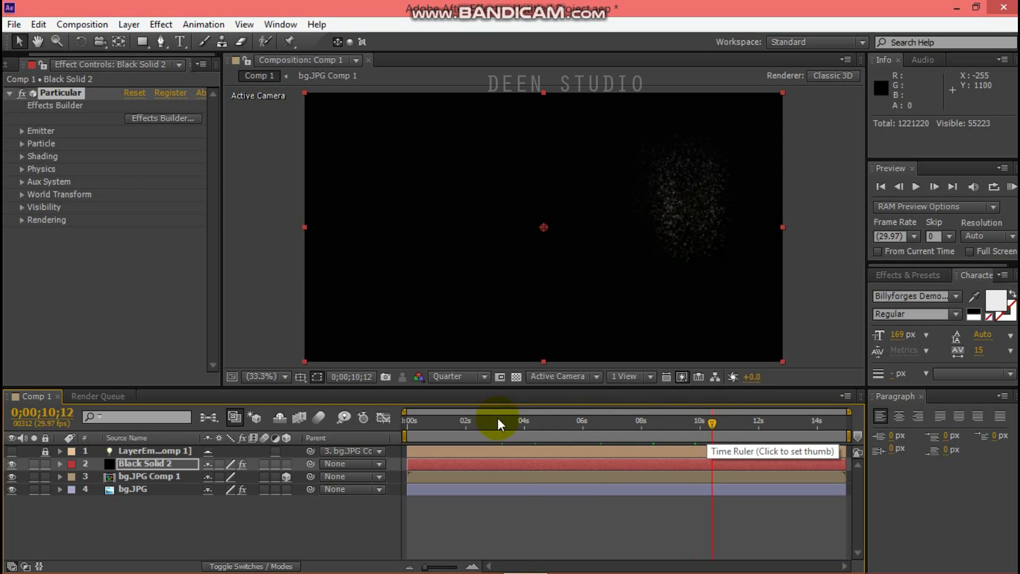
{"action": "left_click", "coordinate": [421, 423]}
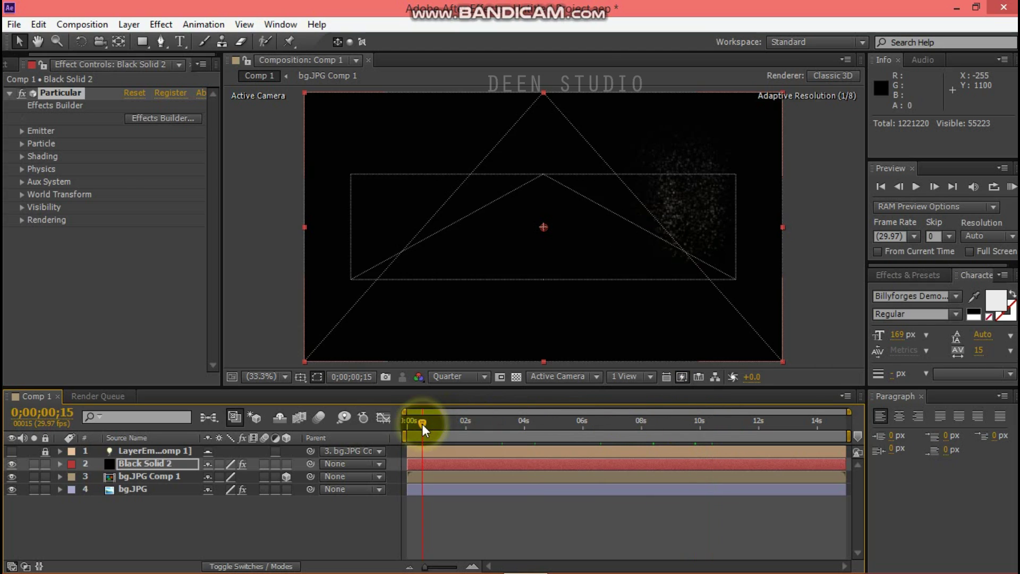
{"action": "left_click", "coordinate": [502, 425]}
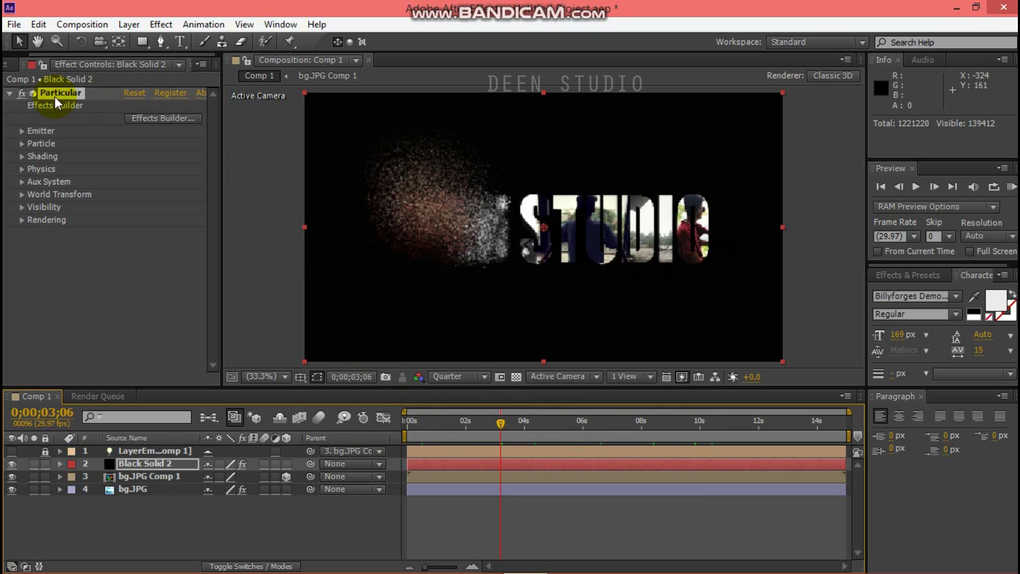
Step: Create a new 15-second composition named Comp 2 with the HDTV 1080 29.97 preset
{"action": "left_click", "coordinate": [10, 93]}
{"action": "left_click", "coordinate": [177, 511]}
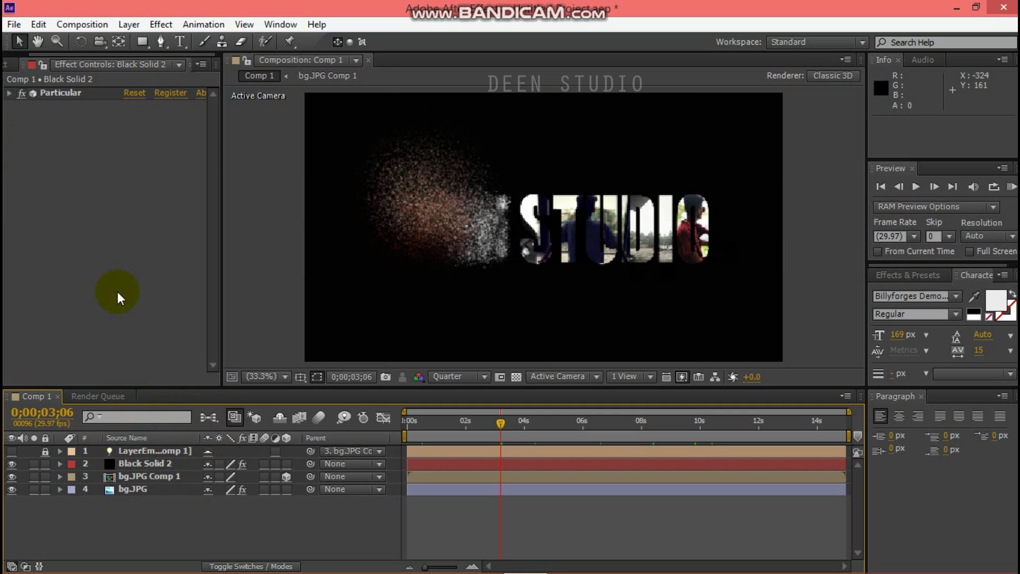
{"action": "left_click", "coordinate": [7, 64]}
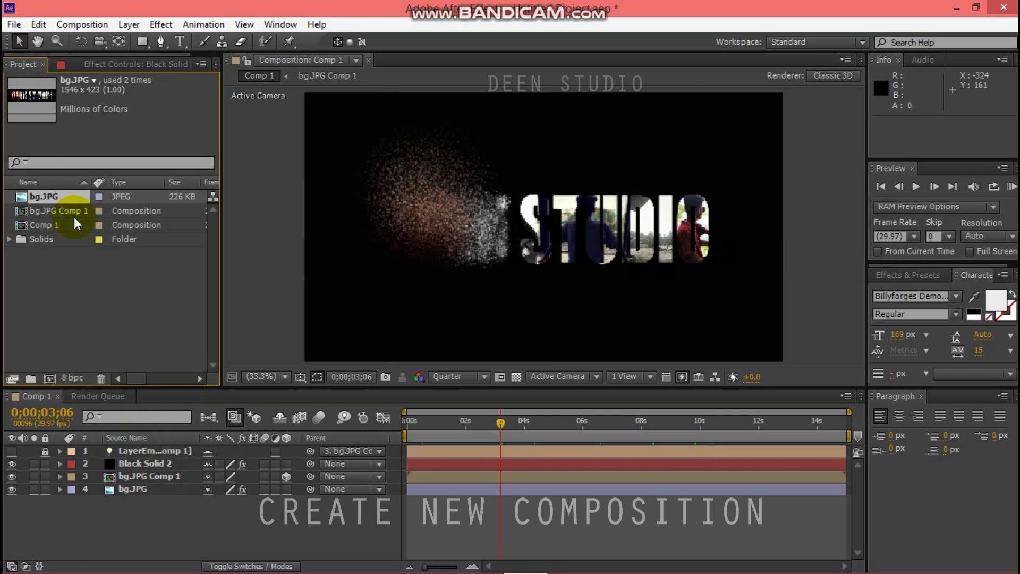
{"action": "left_click", "coordinate": [50, 378]}
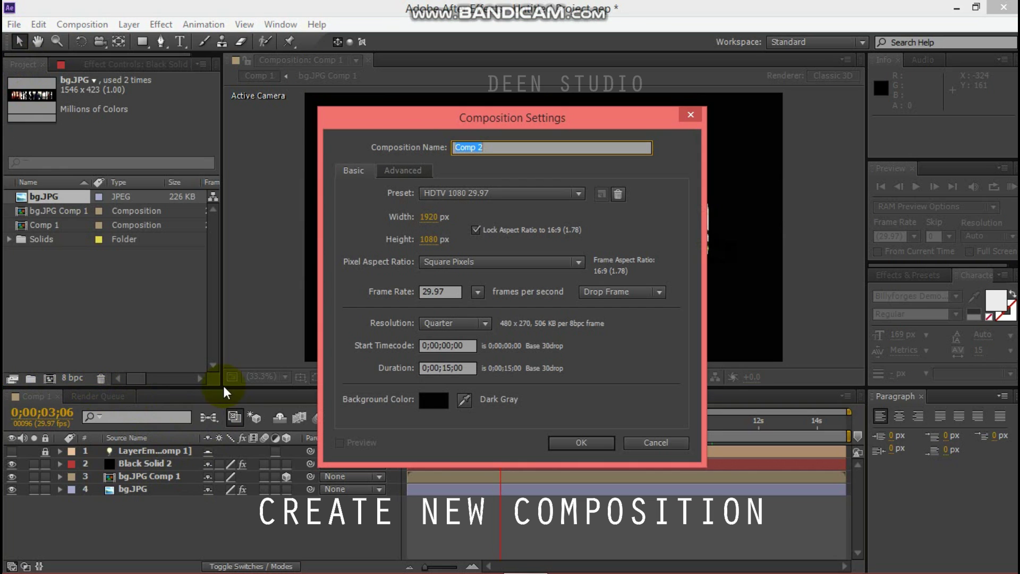
{"action": "left_click", "coordinate": [581, 443]}
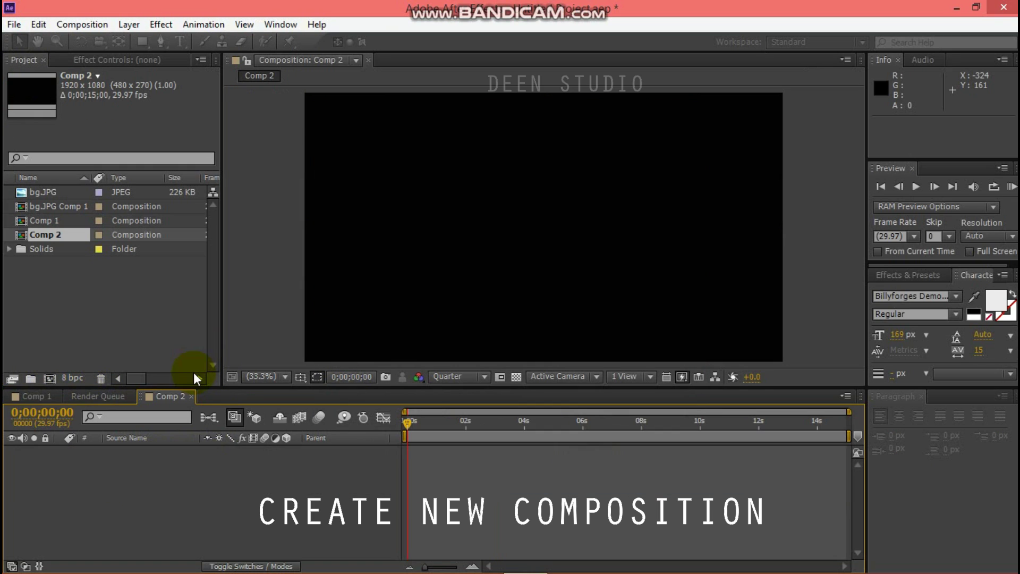
Step: Add Comp 1 as a layer in Comp 2 and move the current time to 0;00;02;24
{"action": "left_click_drag", "start_coordinate": [55, 220], "coordinate": [159, 502]}
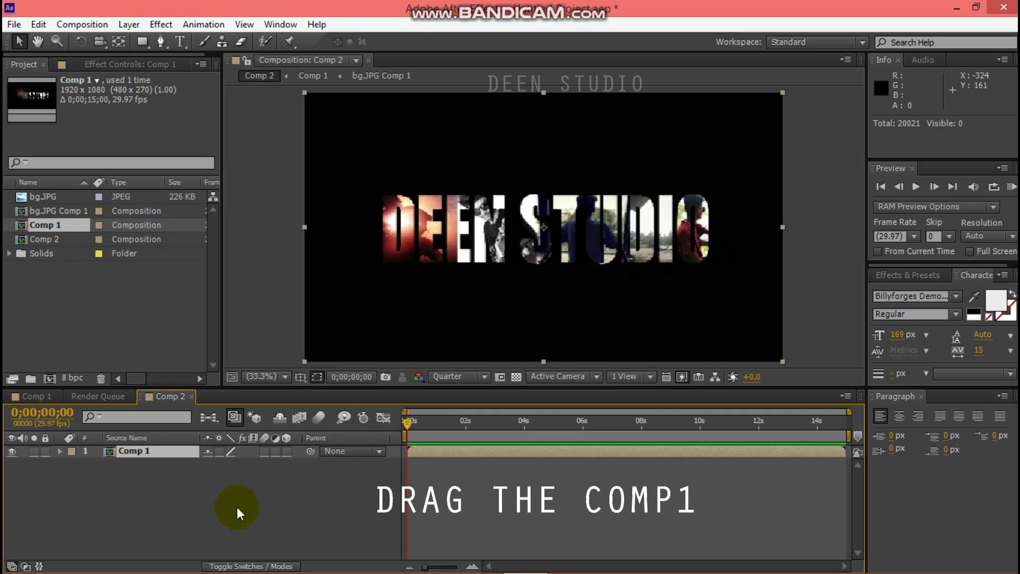
{"action": "left_click", "coordinate": [237, 507]}
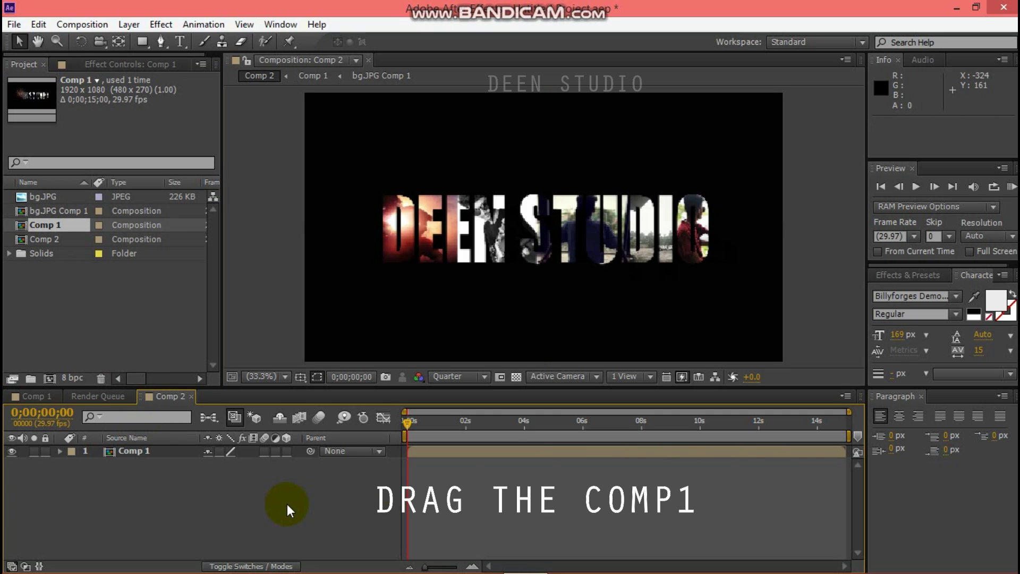
{"action": "left_click", "coordinate": [489, 430]}
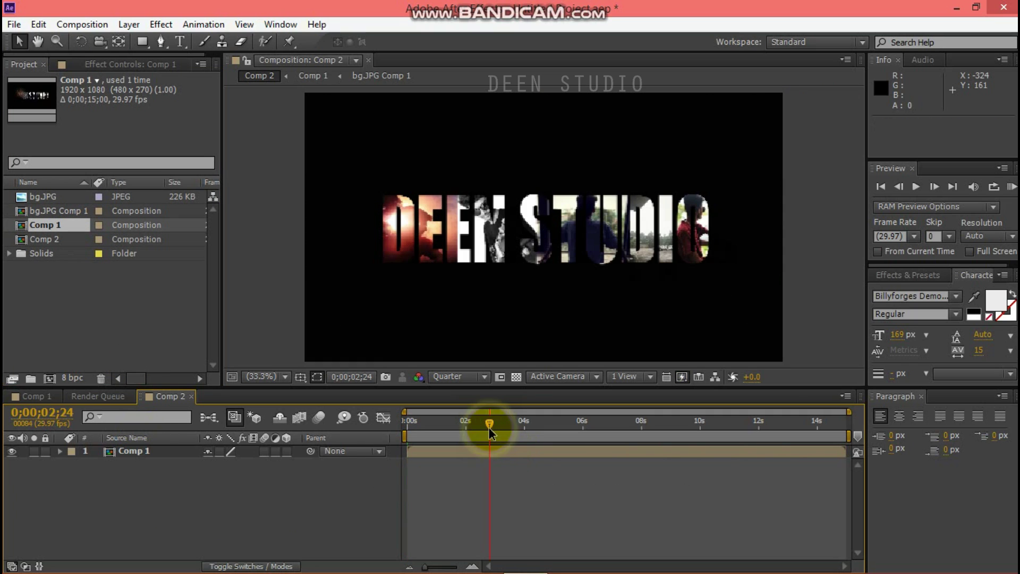
Step: Move the current time to 0;00;00;02 and add an adjustment layer above Comp 1 in Comp 2
{"action": "left_click", "coordinate": [409, 425]}
{"action": "right_click", "coordinate": [186, 478]}
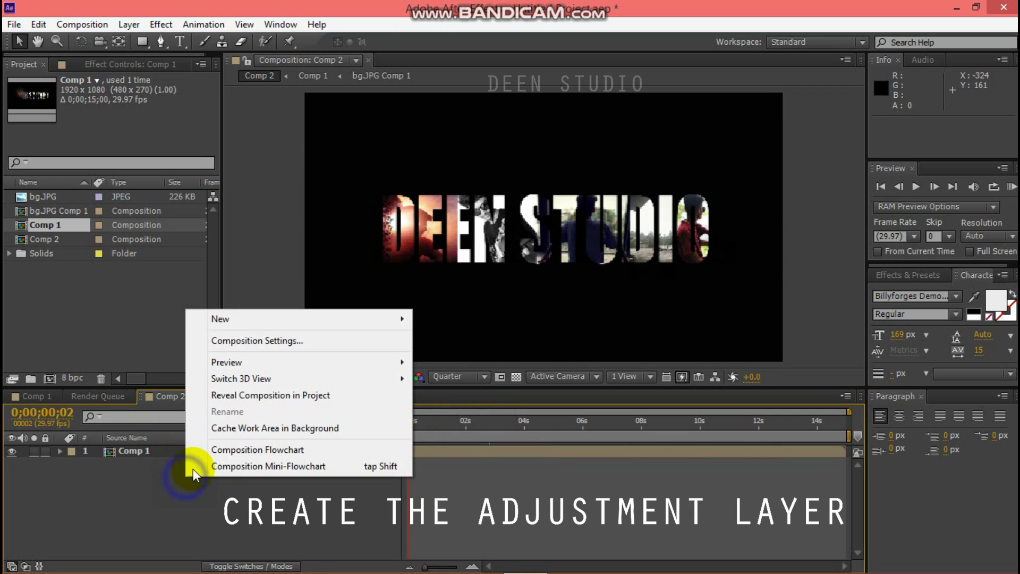
{"action": "mouse_move", "coordinate": [319, 321]}
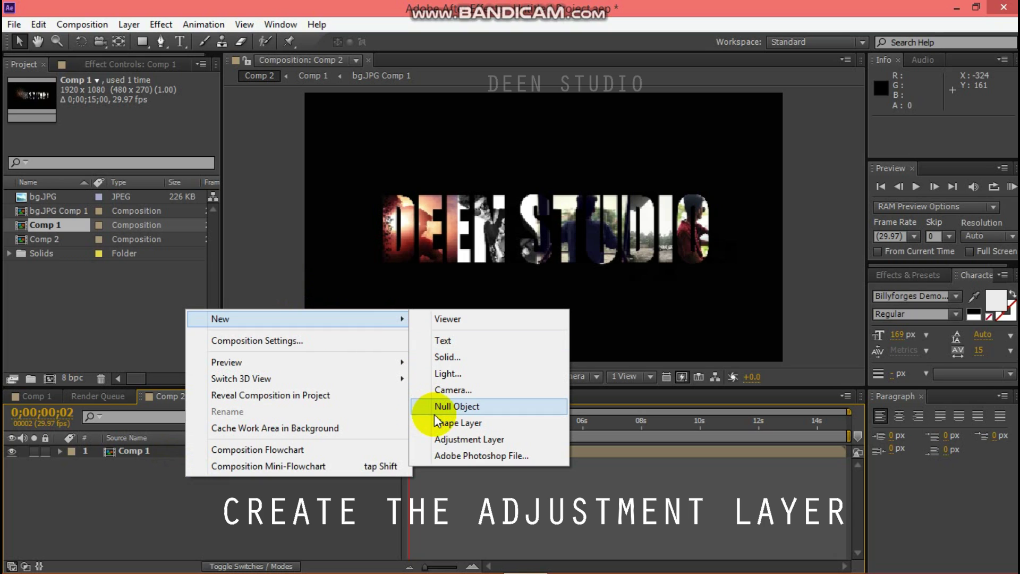
{"action": "left_click", "coordinate": [457, 439]}
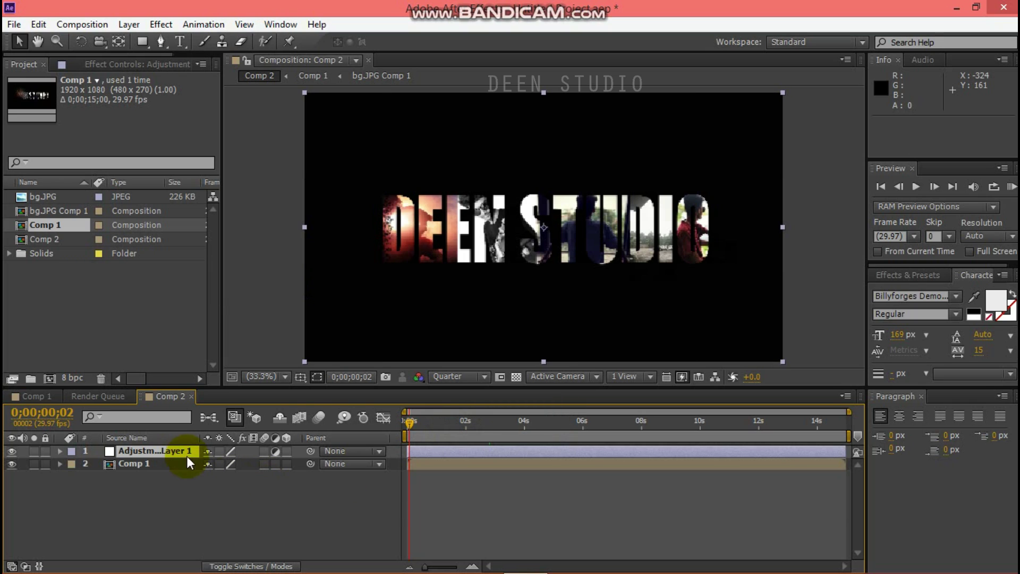
Step: Apply the Hue/Saturation effect to the adjustment layer and set Master Saturation to 12
{"action": "left_click", "coordinate": [155, 25]}
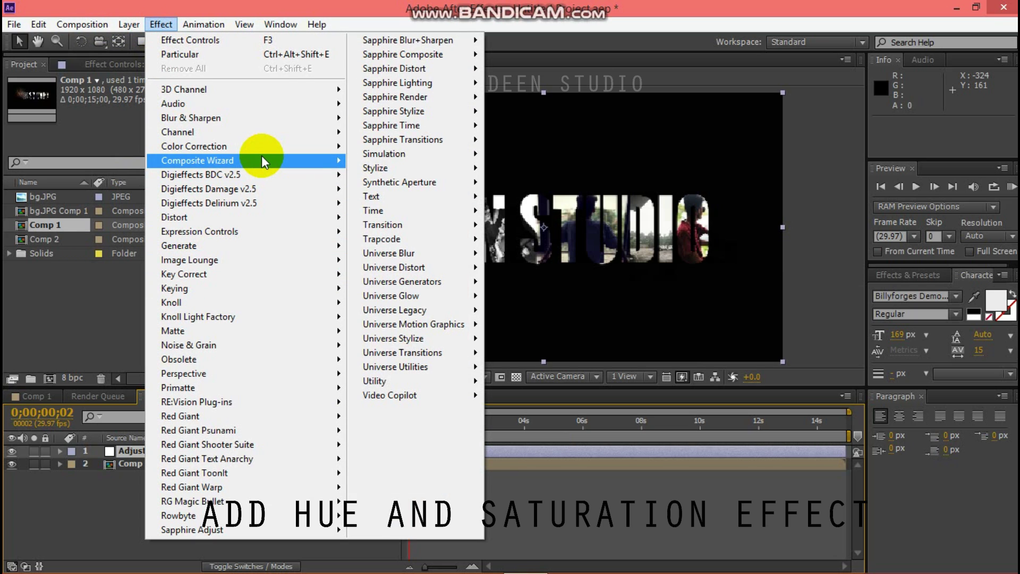
{"action": "mouse_move", "coordinate": [266, 151]}
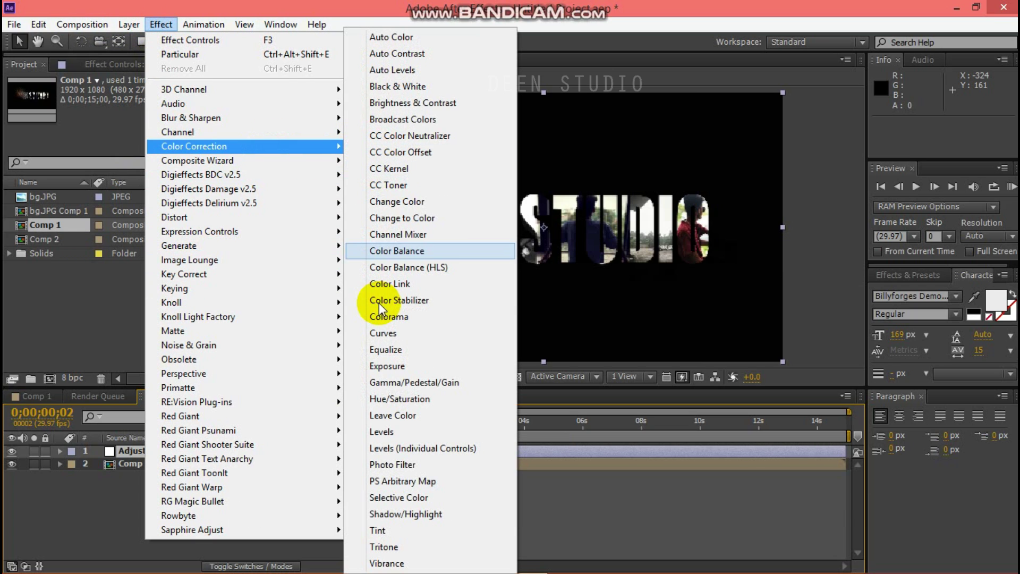
{"action": "left_click", "coordinate": [400, 401]}
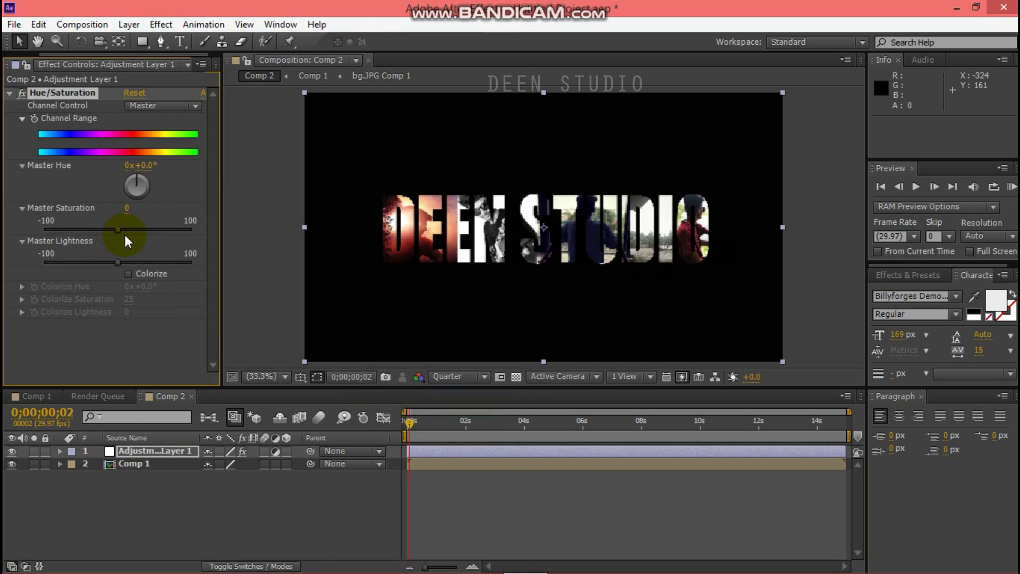
{"action": "mouse_move", "coordinate": [117, 230]}
{"action": "left_mouse_down"}
{"action": "mouse_move", "coordinate": [99, 230]}
{"action": "mouse_move", "coordinate": [126, 230]}
{"action": "left_mouse_up"}
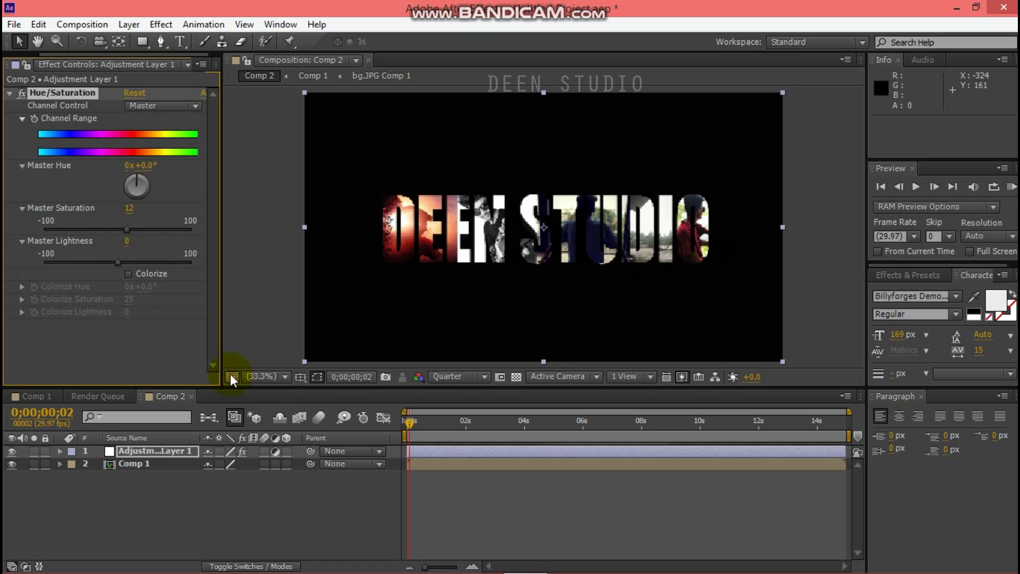
Step: Enable Channel Range keyframing at 0;00;00;02, and set Master Saturation to -98 at 0;00;05;01
{"action": "left_click_drag", "start_coordinate": [24, 144], "coordinate": [45, 142]}
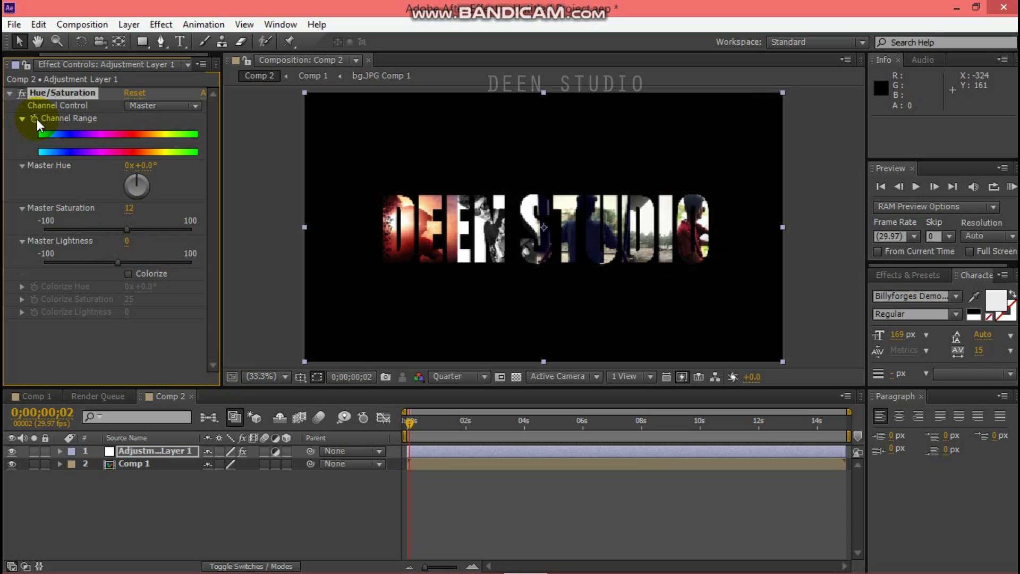
{"action": "left_click", "coordinate": [448, 410]}
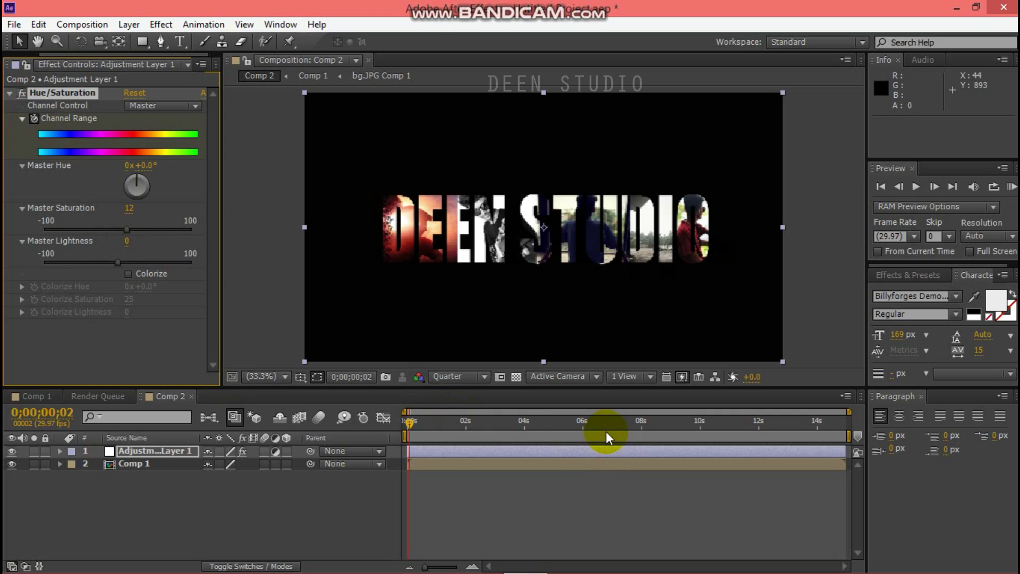
{"action": "left_click", "coordinate": [553, 425]}
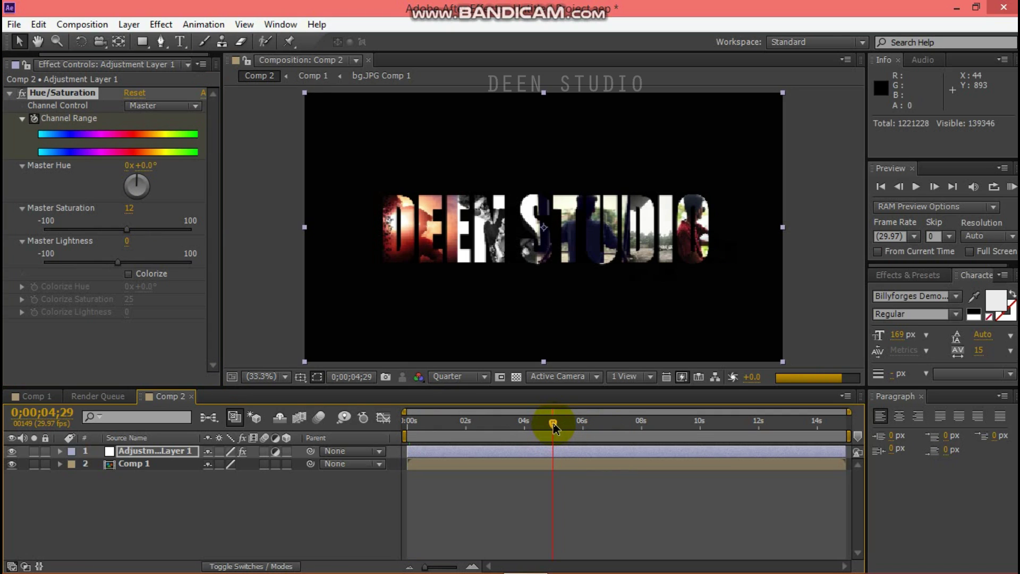
{"action": "left_click_drag", "start_coordinate": [553, 425], "coordinate": [557, 423]}
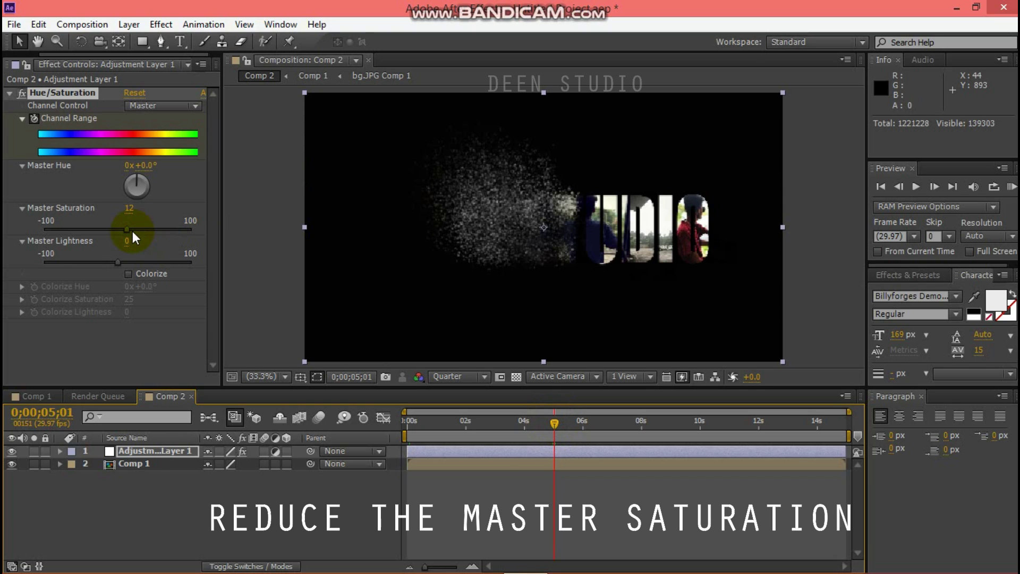
{"action": "left_click_drag", "start_coordinate": [123, 235], "coordinate": [37, 229]}
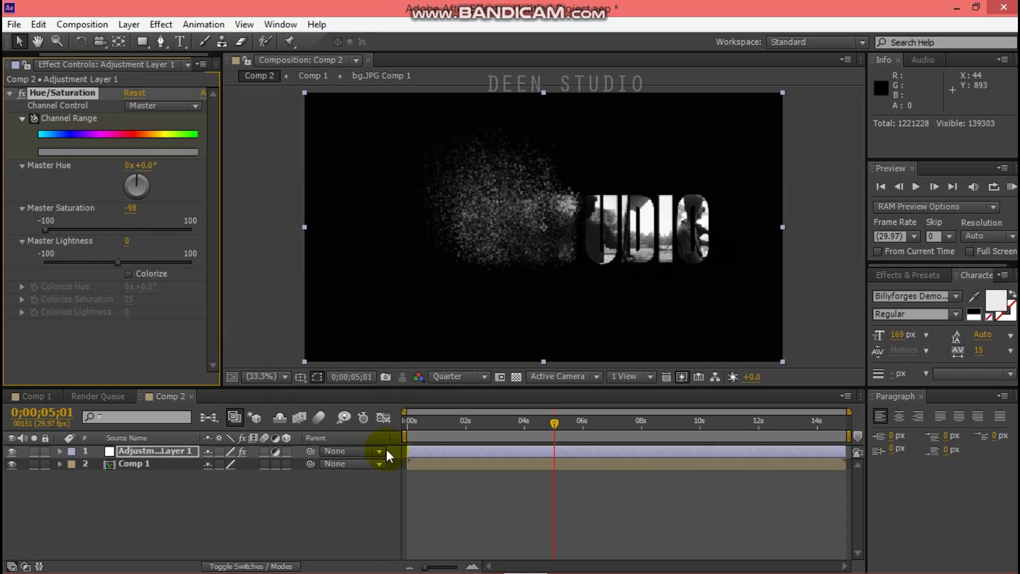
Step: Preview the saturation fade across the logo at several times from 0;00;00;07 to 0;00;09;15
{"action": "left_click", "coordinate": [414, 428]}
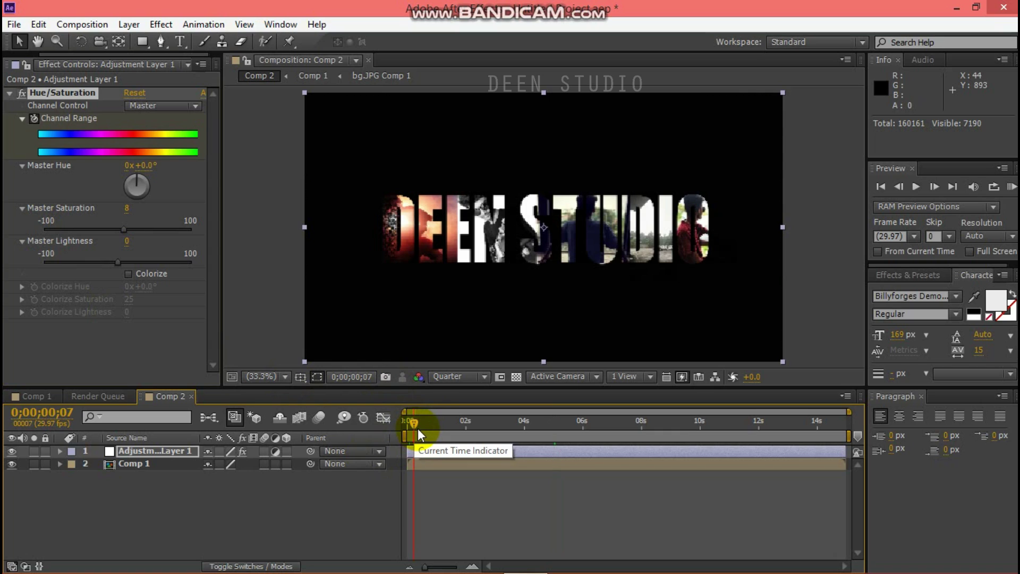
{"action": "left_click_drag", "start_coordinate": [417, 428], "coordinate": [452, 429]}
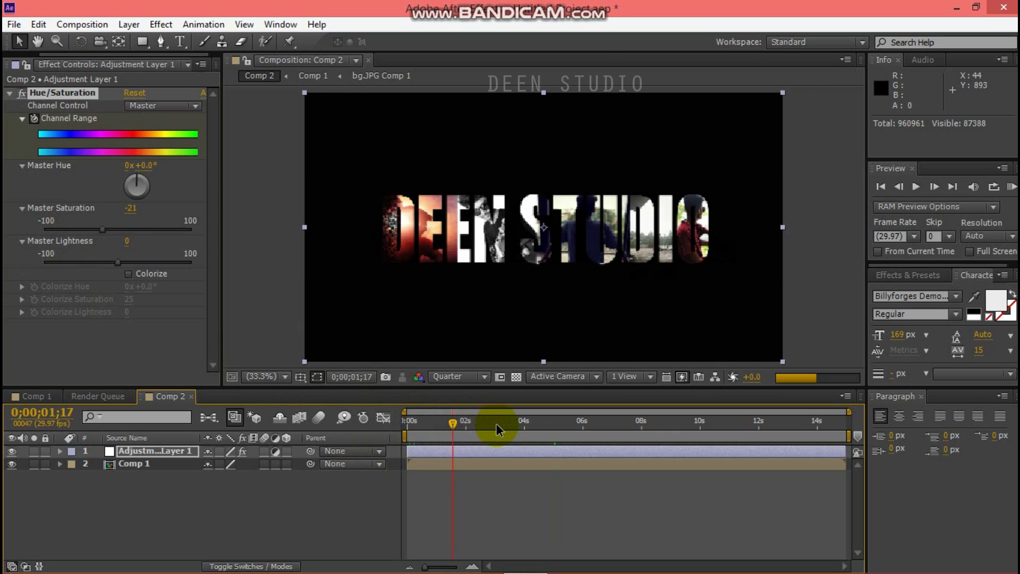
{"action": "left_click", "coordinate": [535, 424]}
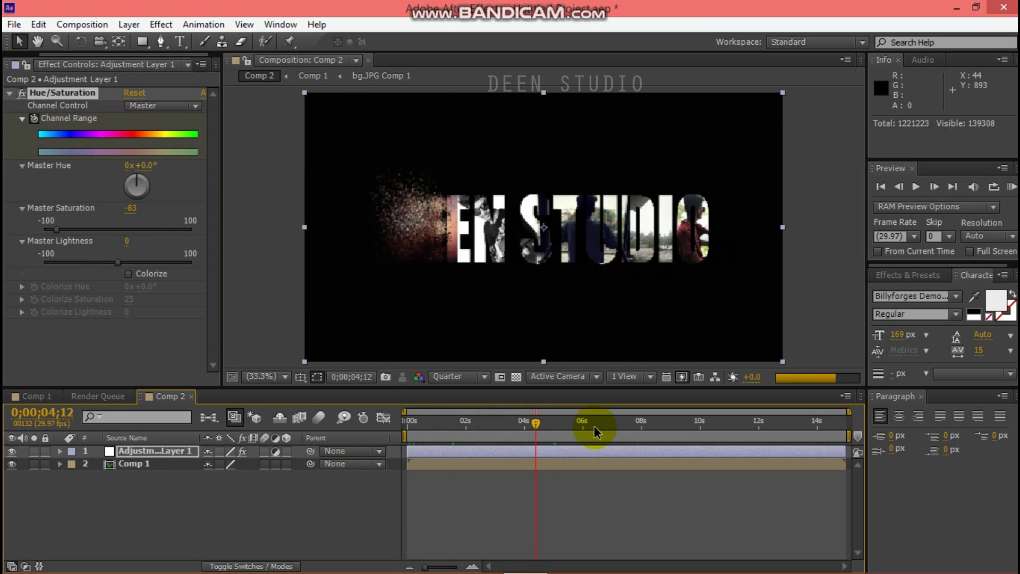
{"action": "left_click_drag", "start_coordinate": [598, 426], "coordinate": [640, 433]}
{"action": "left_click", "coordinate": [685, 433]}
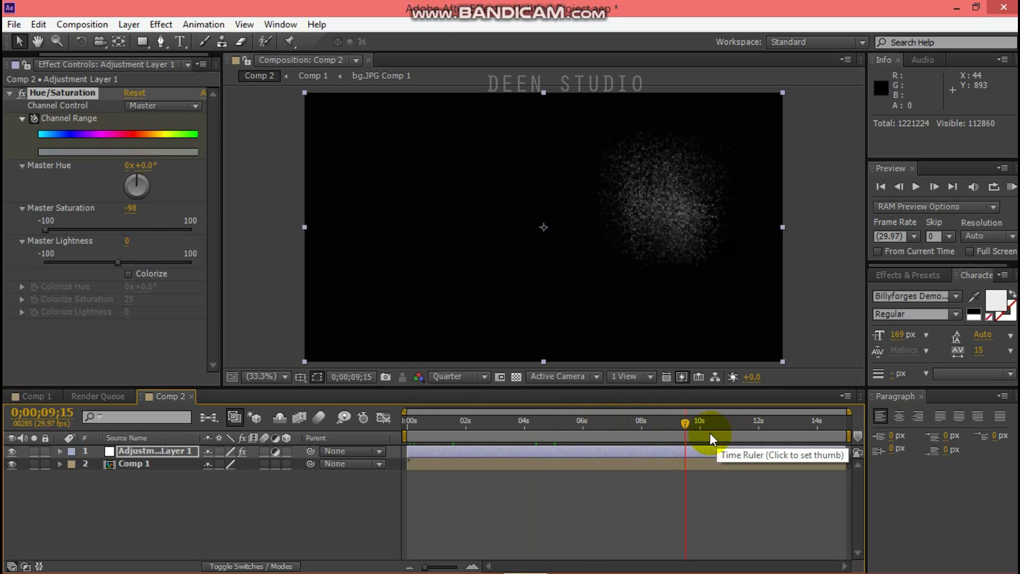
Step: Return the current time to 0;00;00;02 and make both the adjustment layer and the Comp 1 layer 3D
{"action": "left_click", "coordinate": [407, 428]}
{"action": "left_click", "coordinate": [262, 499]}
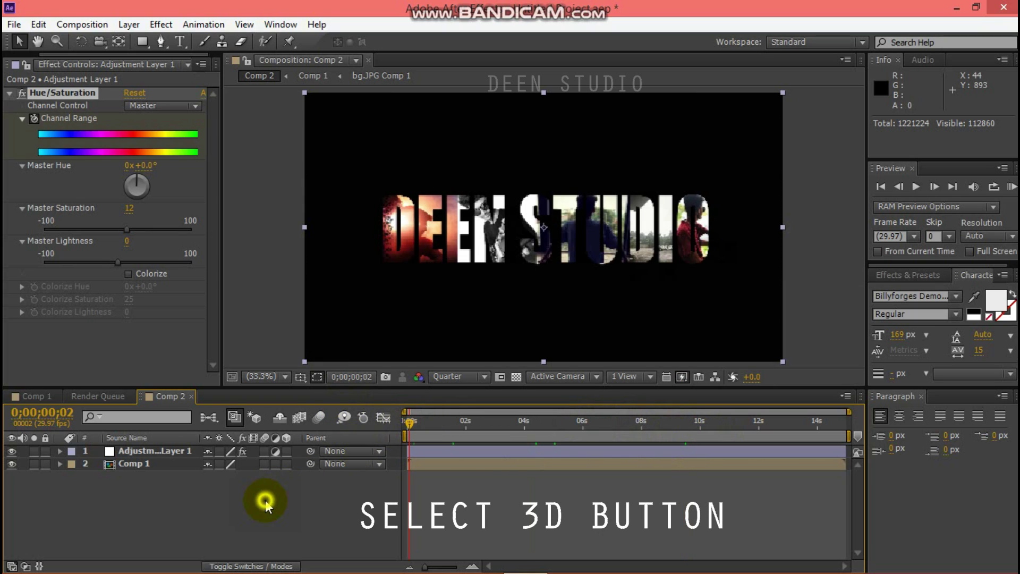
{"action": "right_click", "coordinate": [262, 497]}
{"action": "left_click", "coordinate": [240, 505]}
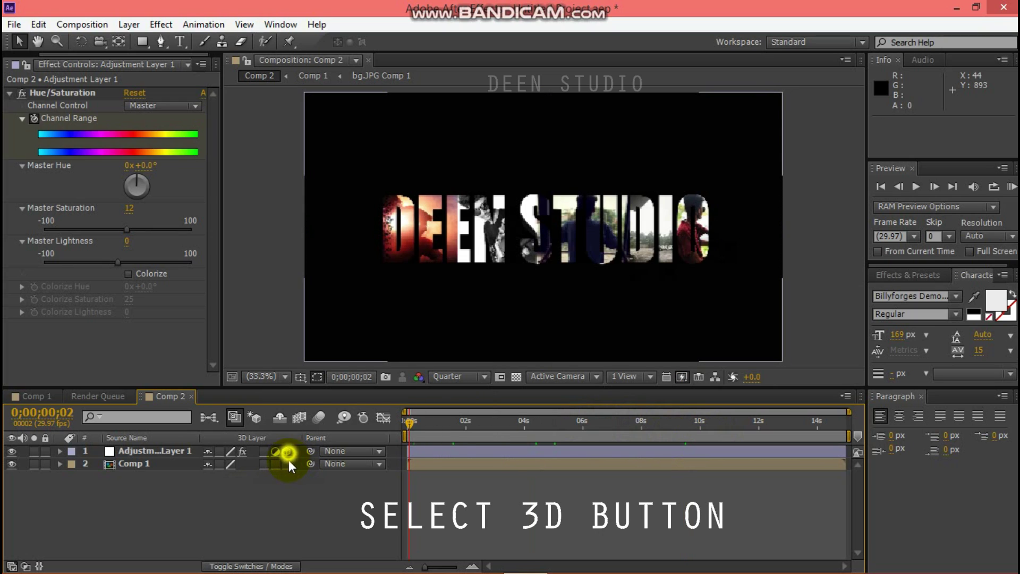
{"action": "left_click_drag", "start_coordinate": [287, 451], "coordinate": [287, 464]}
Step: Create a new camera layer in Comp 2
{"action": "right_click", "coordinate": [291, 490]}
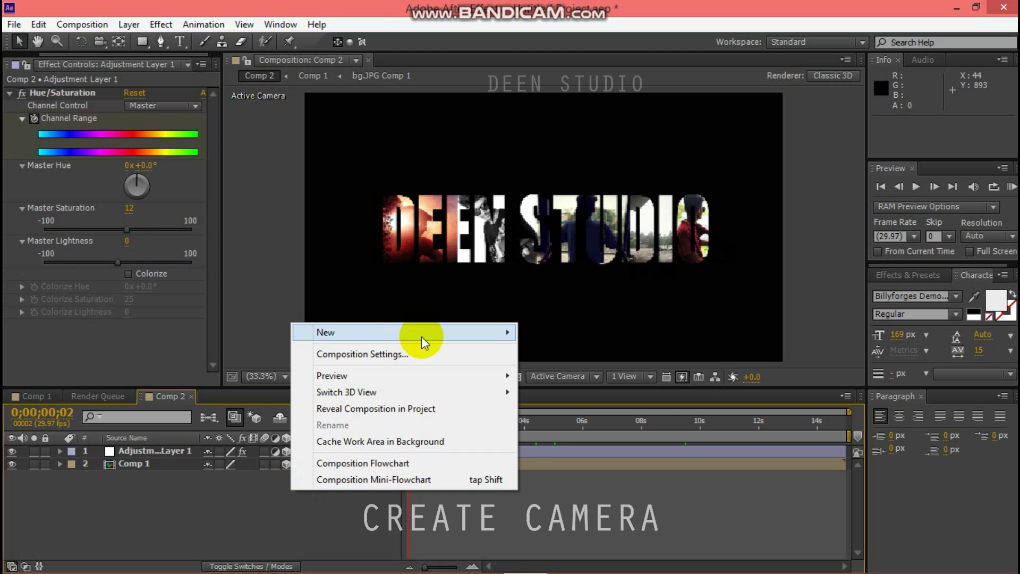
{"action": "mouse_move", "coordinate": [422, 334]}
{"action": "left_click", "coordinate": [542, 405]}
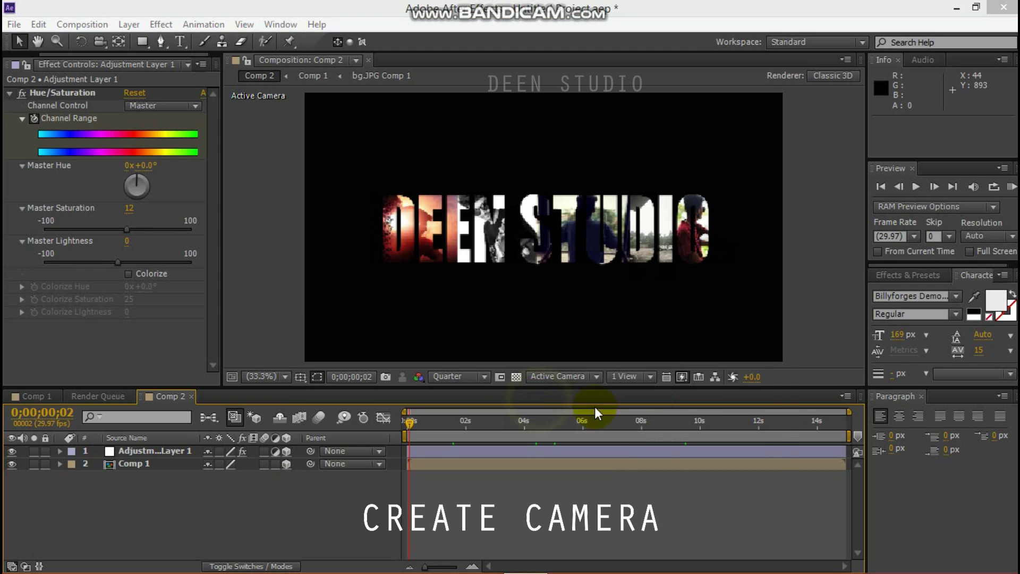
{"action": "left_click", "coordinate": [651, 450]}
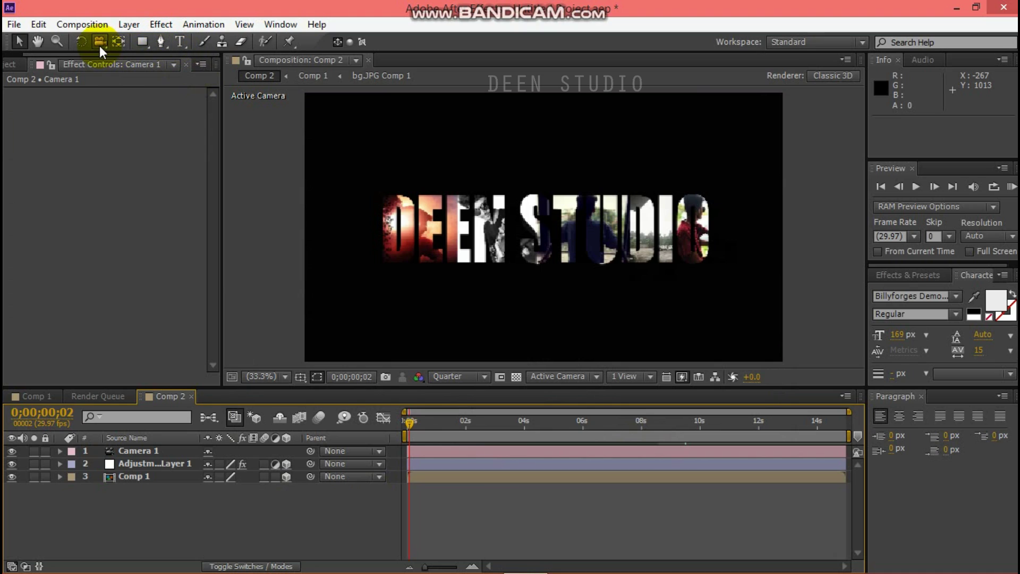
Step: Move Camera 1 closer to the logo, to a Z position of -2540.7, and enable Position keyframing at 0;00;00;02
{"action": "left_click", "coordinate": [100, 45]}
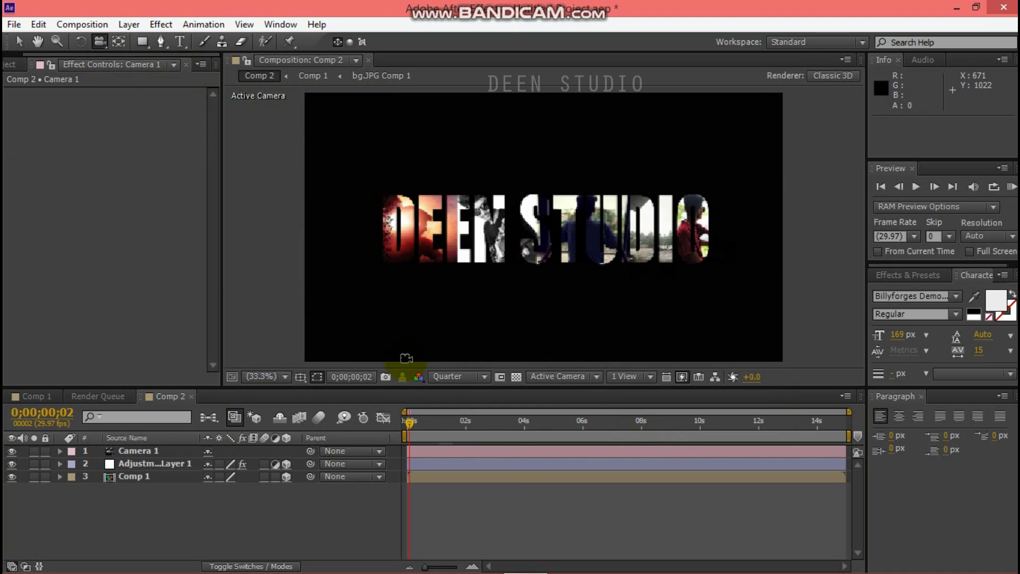
{"action": "left_click", "coordinate": [164, 451]}
{"action": "key", "text": "p"}
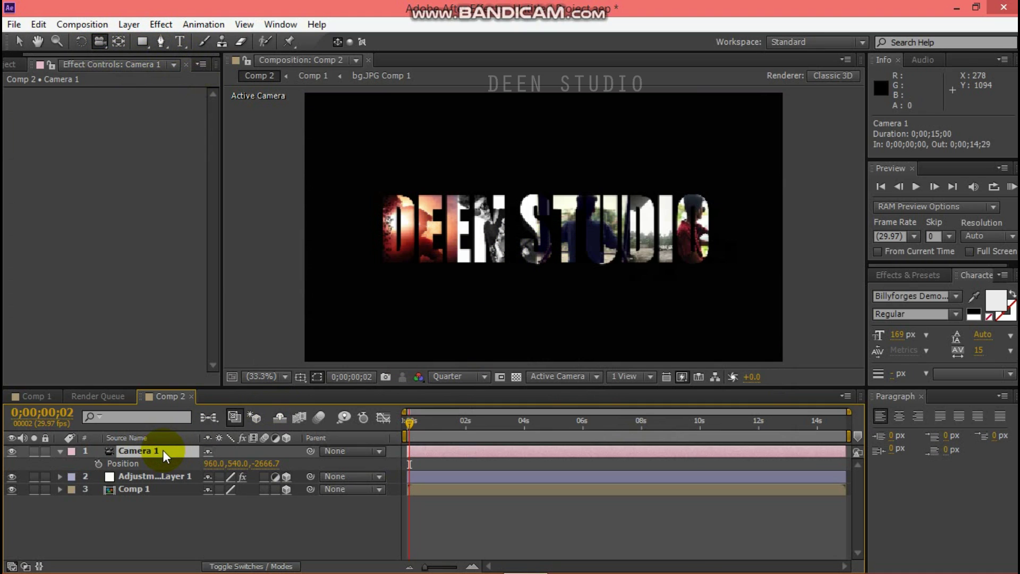
{"action": "mouse_move", "coordinate": [528, 178]}
{"action": "left_mouse_down"}
{"action": "mouse_move", "coordinate": [528, 217]}
{"action": "mouse_move", "coordinate": [536, 171]}
{"action": "left_mouse_up"}
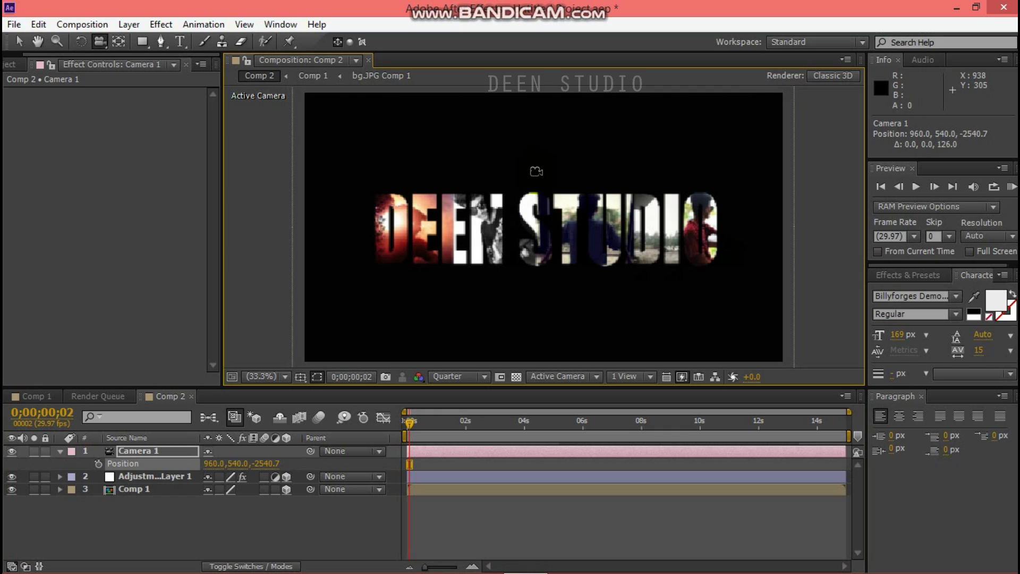
{"action": "left_click", "coordinate": [99, 465]}
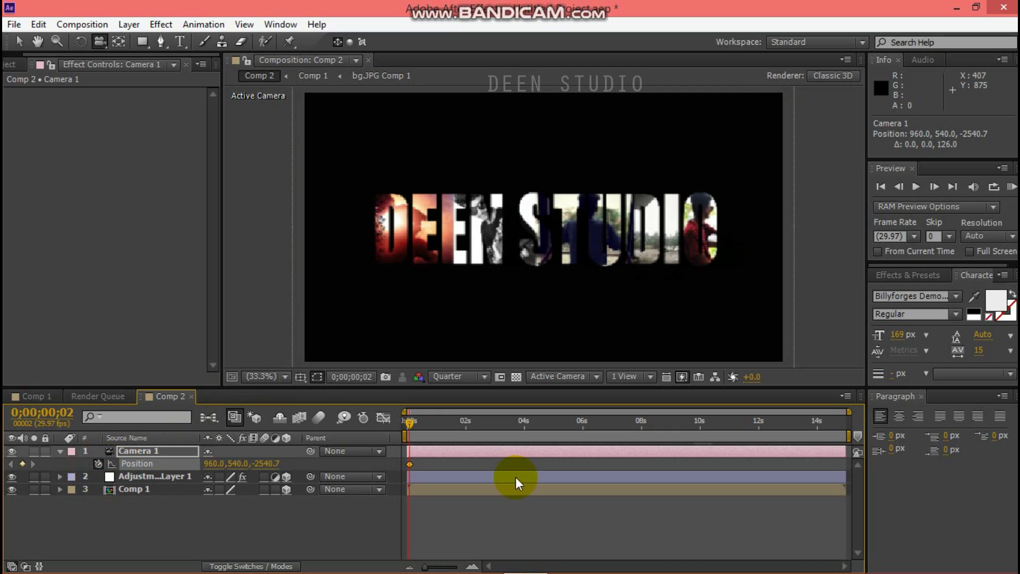
Step: Keyframe Camera 1 pulled back to a Z position of -2923.7 at 0;00;10;01, and check the animation at 0;00;08;10 and 0;00;03;11
{"action": "left_click", "coordinate": [701, 428]}
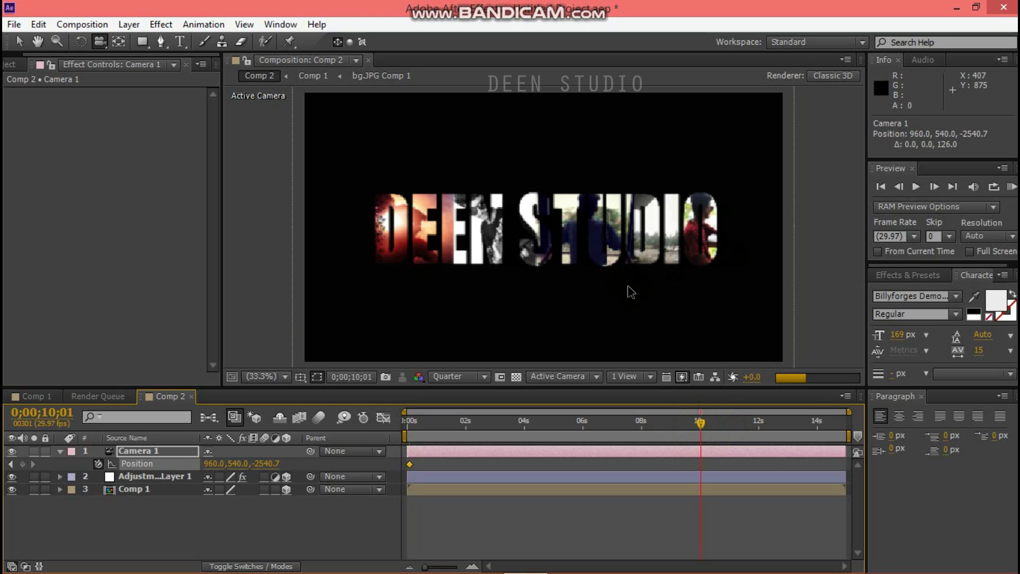
{"action": "left_click_drag", "start_coordinate": [573, 186], "coordinate": [577, 237]}
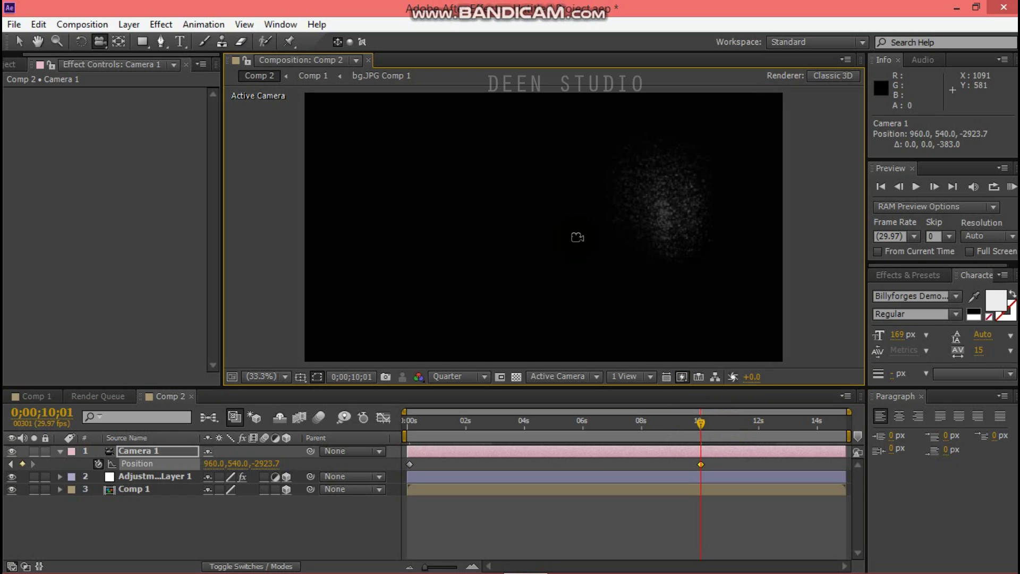
{"action": "left_click", "coordinate": [651, 427]}
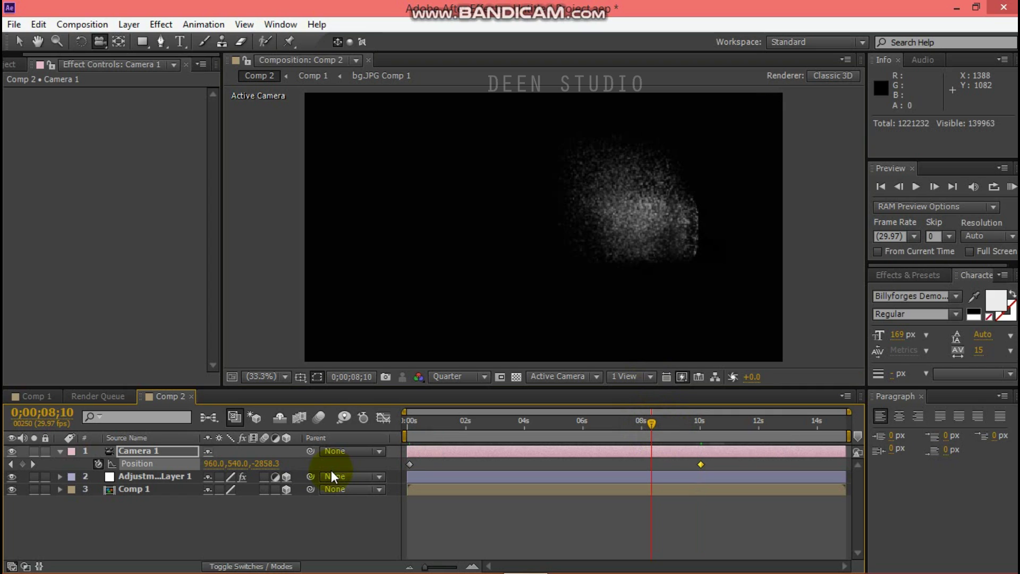
{"action": "left_click", "coordinate": [319, 523]}
{"action": "left_click", "coordinate": [61, 453]}
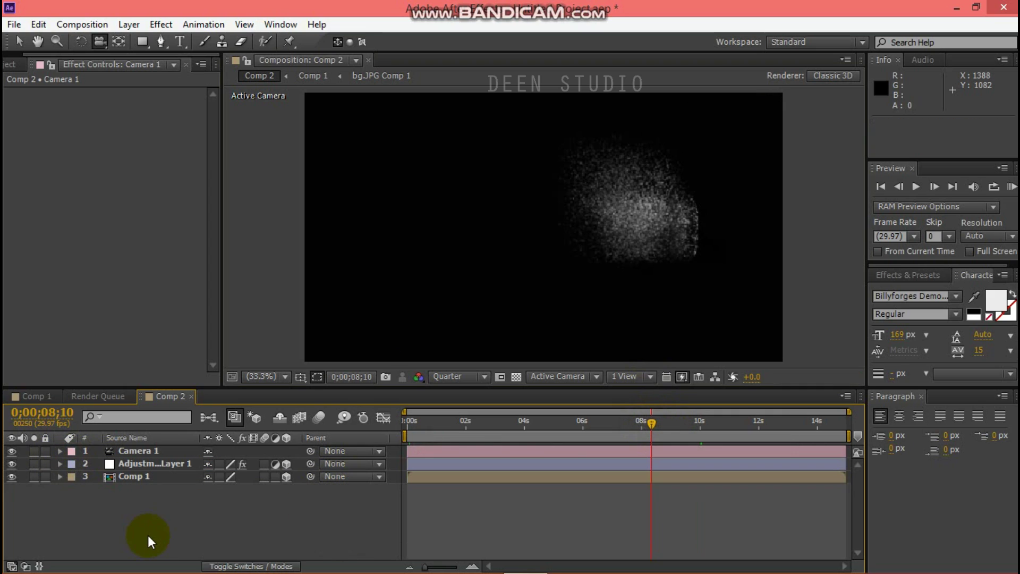
{"action": "left_click", "coordinate": [506, 422]}
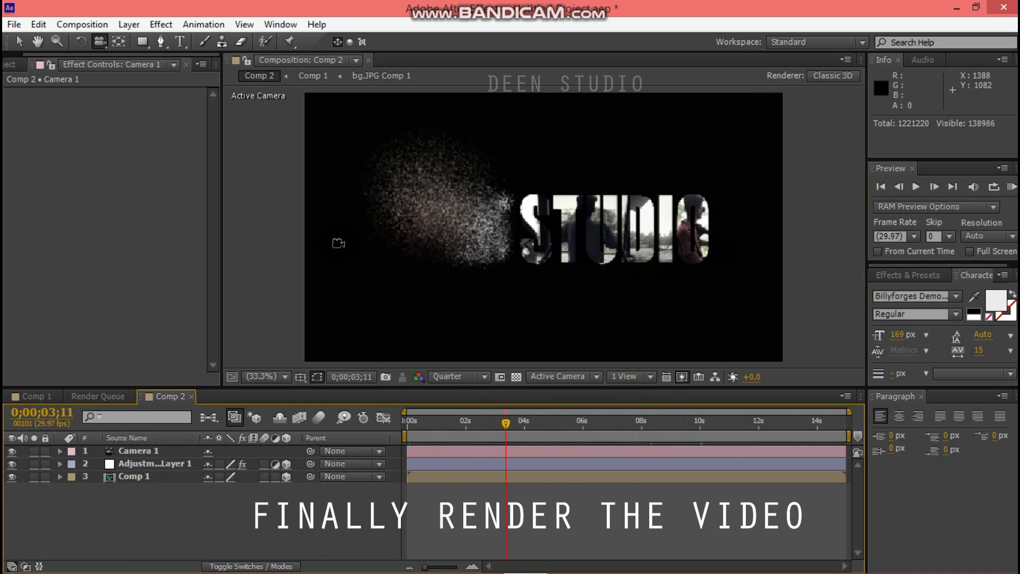
Step: Add Comp 2 to the render queue and set its output to an AVI file named video on the Desktop
{"action": "left_click", "coordinate": [82, 24]}
{"action": "left_click", "coordinate": [161, 136]}
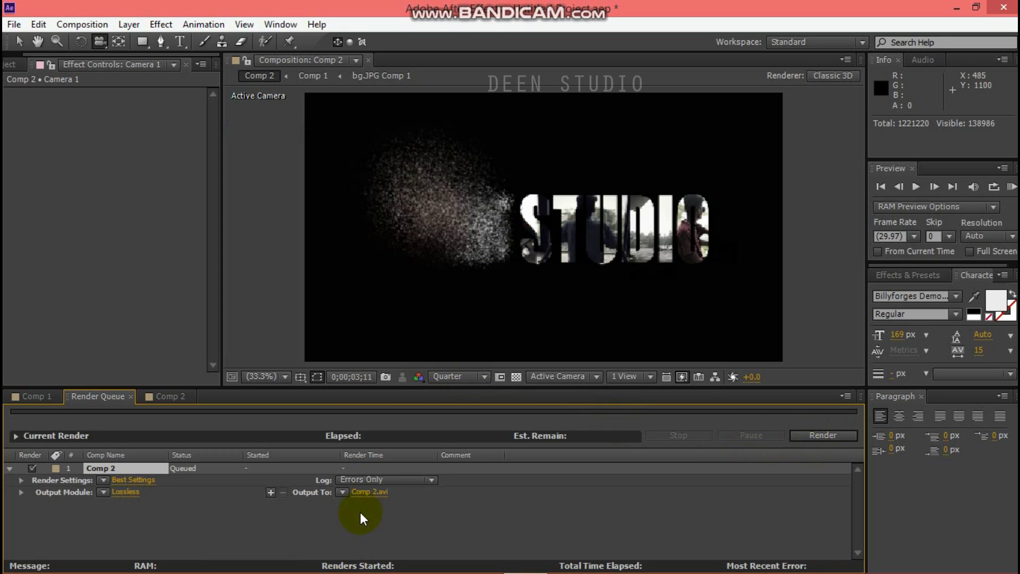
{"action": "left_click", "coordinate": [364, 492]}
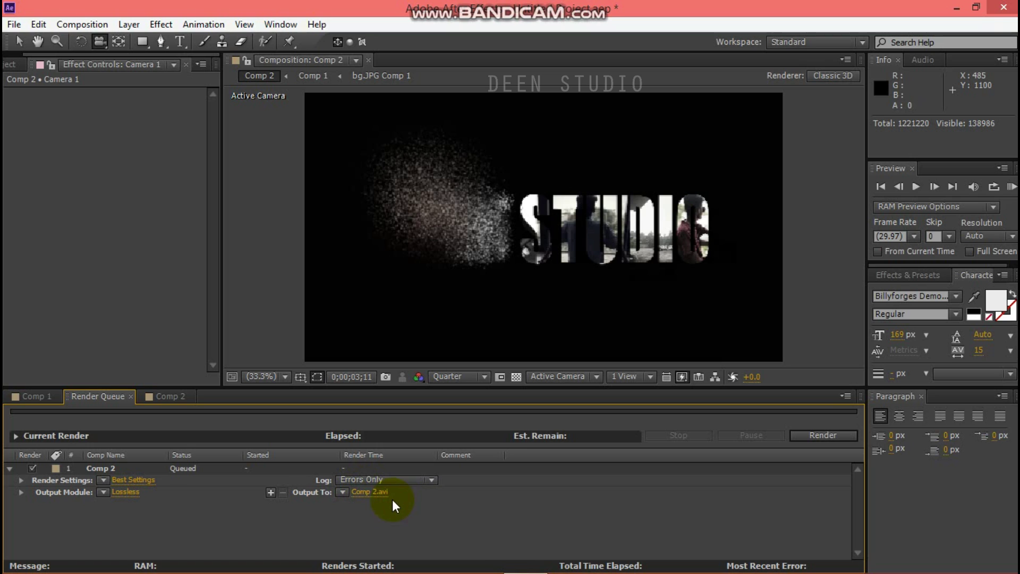
{"action": "left_click", "coordinate": [379, 493]}
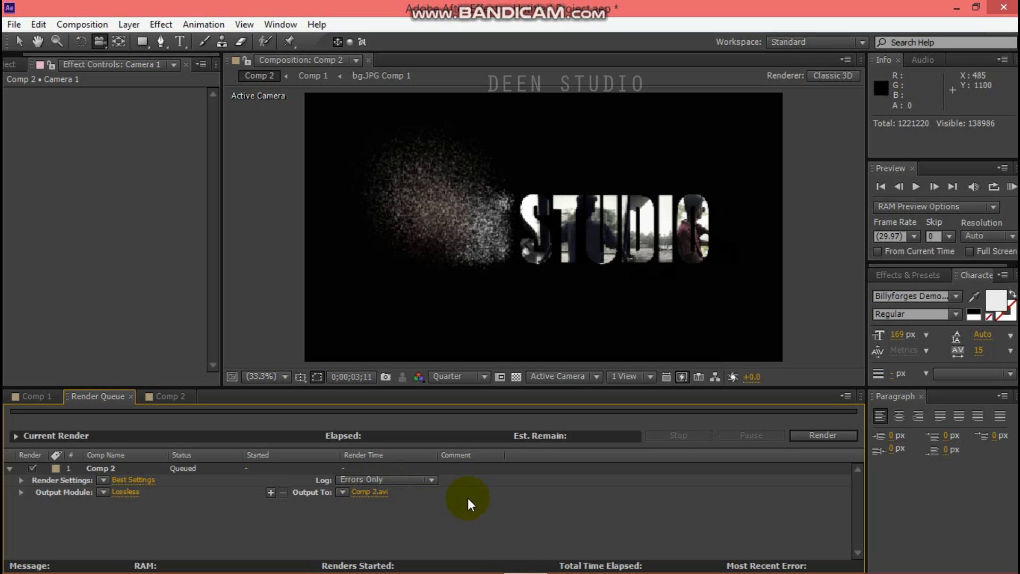
{"action": "key", "text": "BackSpace"}
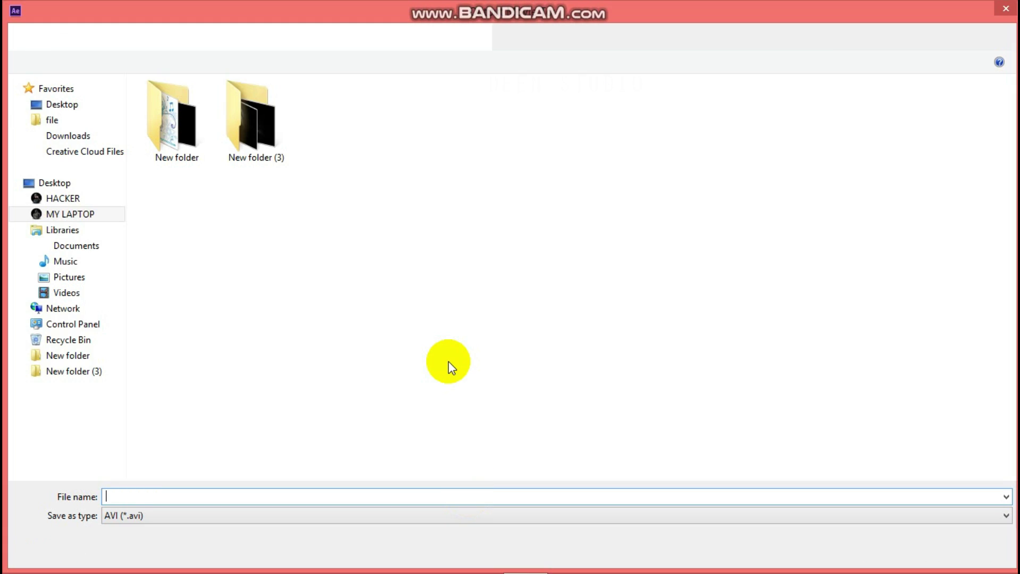
{"action": "type", "text": "video"}
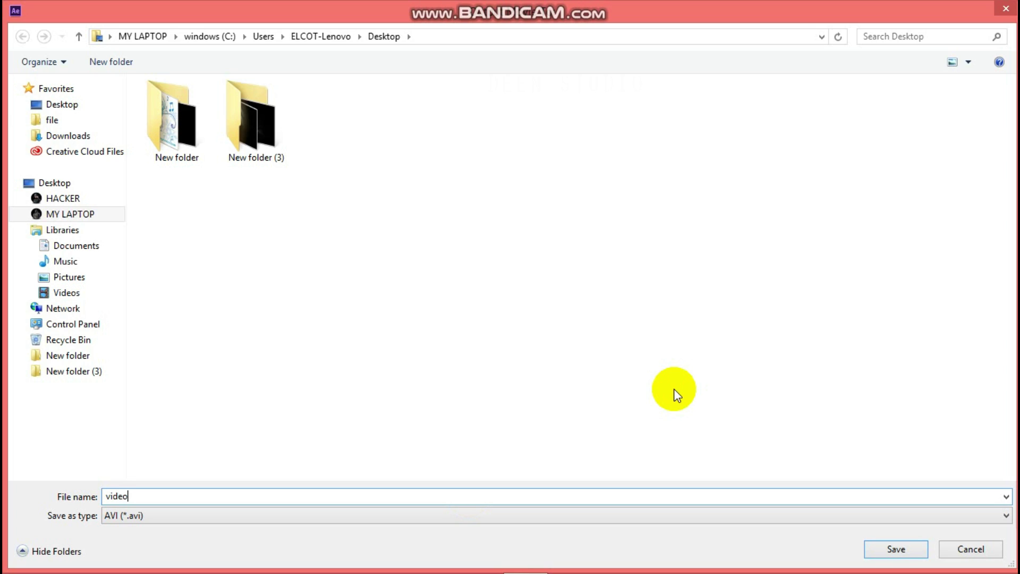
{"action": "left_click", "coordinate": [910, 549]}
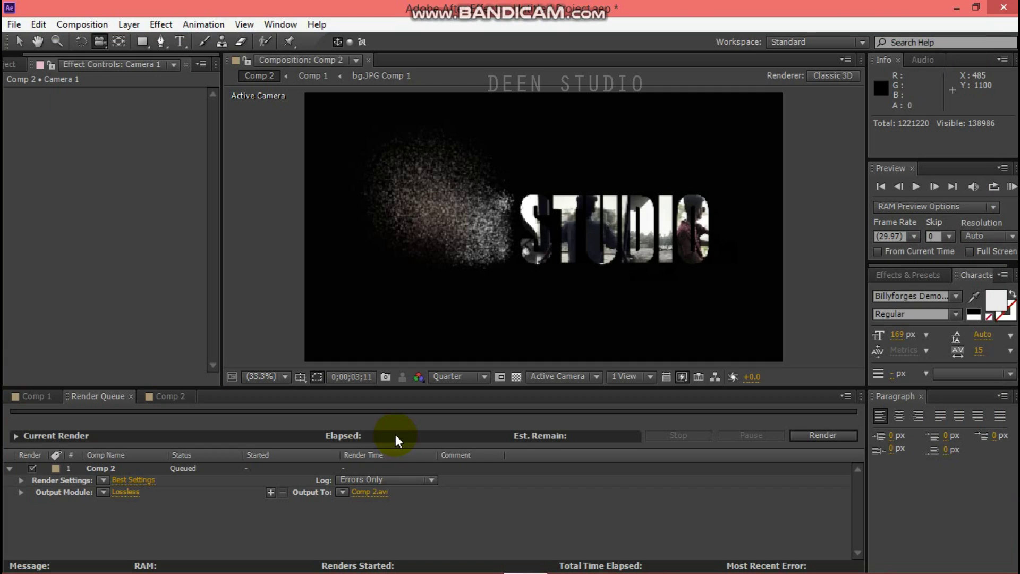
Step: Set the output module format to Windows Media, using the Windows Media Video 9 codec with constant bitrate
{"action": "left_click", "coordinate": [128, 497]}
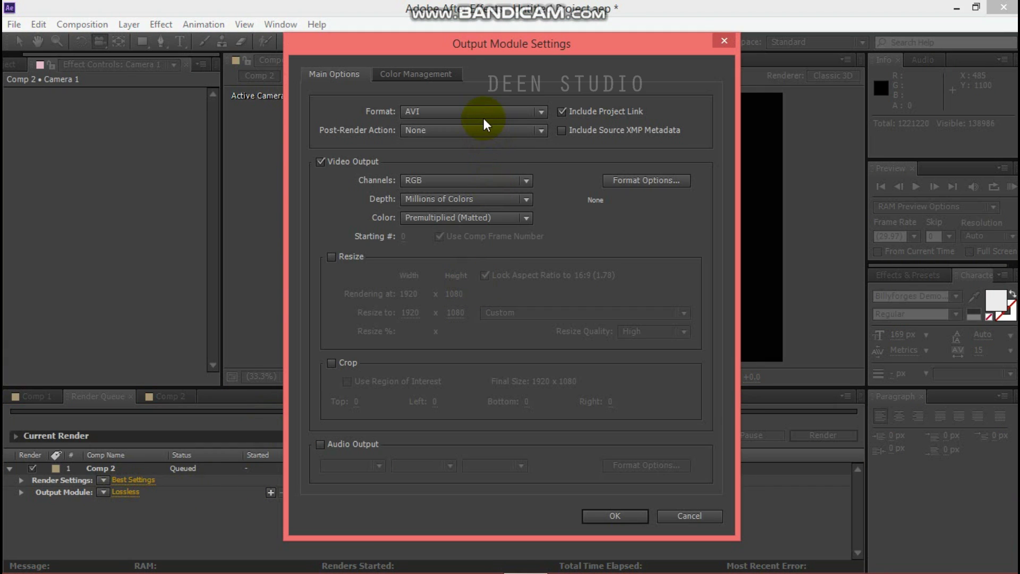
{"action": "left_click", "coordinate": [484, 116]}
{"action": "left_click", "coordinate": [615, 519]}
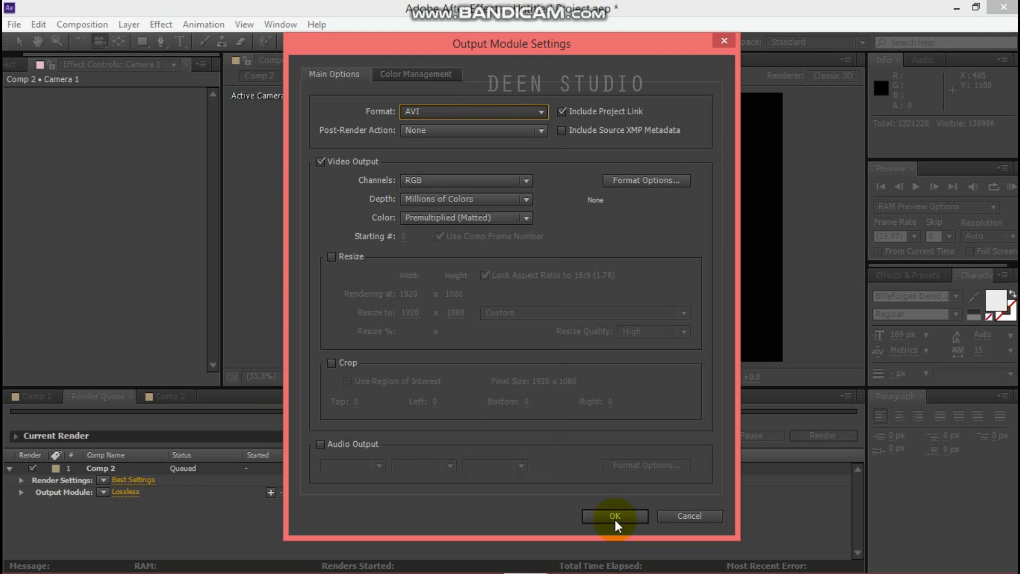
{"action": "left_click", "coordinate": [657, 180]}
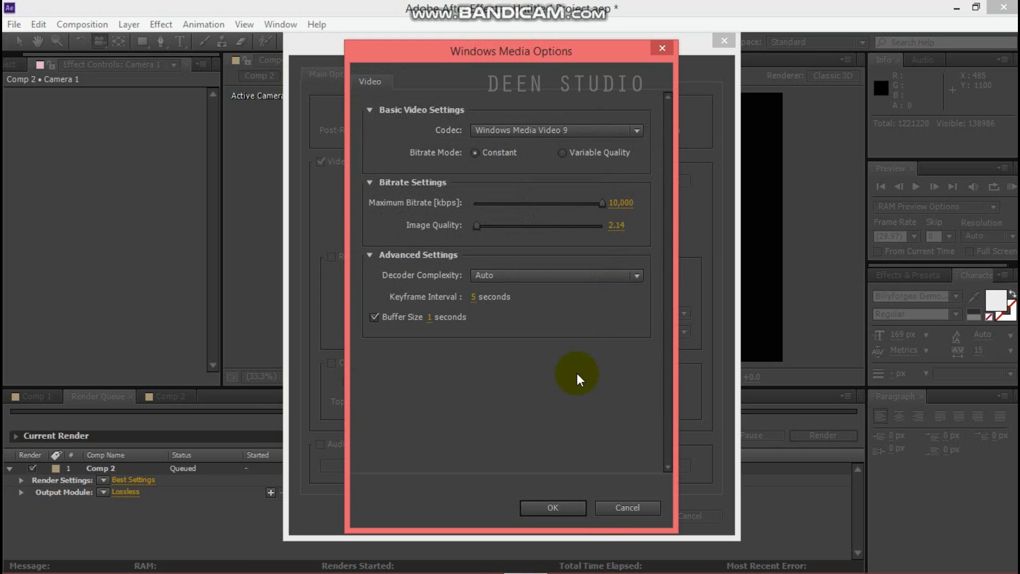
{"action": "left_click", "coordinate": [556, 506]}
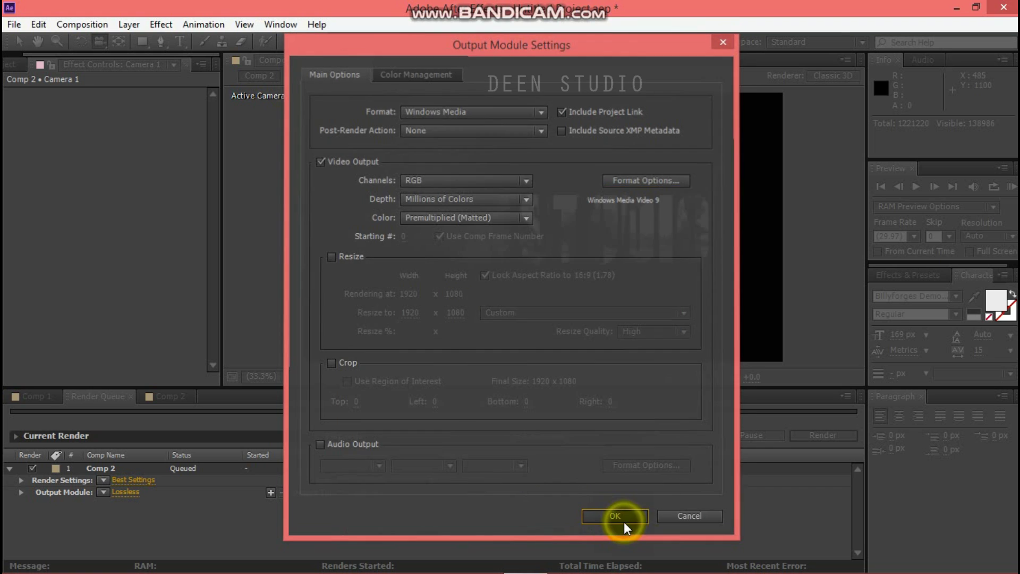
{"action": "left_click", "coordinate": [623, 522]}
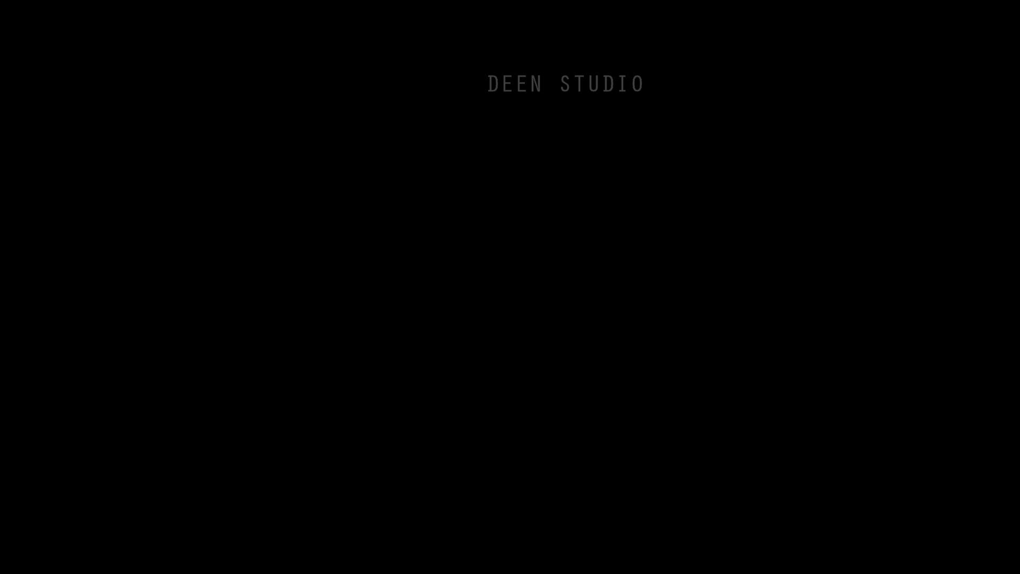